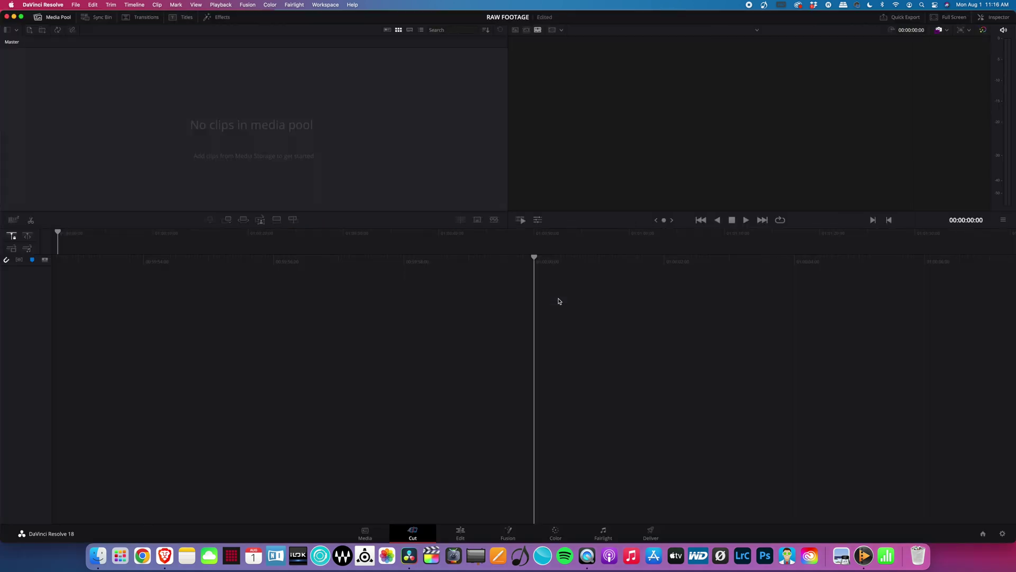
Step: Browse the Main Footage Raws folder on the Media page and preview clip A033_11222138_C003
{"action": "left_click", "coordinate": [365, 535]}
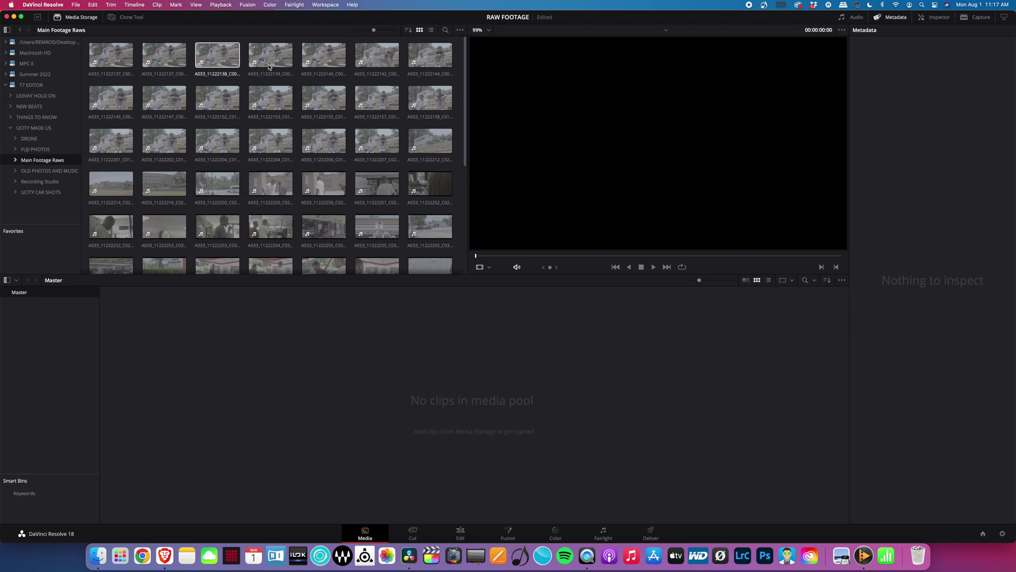
Step: Add clips A033_11222138_C003 and A033_11222254_C032 to the Master bin and preview each one
{"action": "left_click_drag", "start_coordinate": [216, 58], "coordinate": [278, 331]}
{"action": "scroll", "coordinate": [319, 114], "scroll_direction": "down", "scroll_amount": 5}
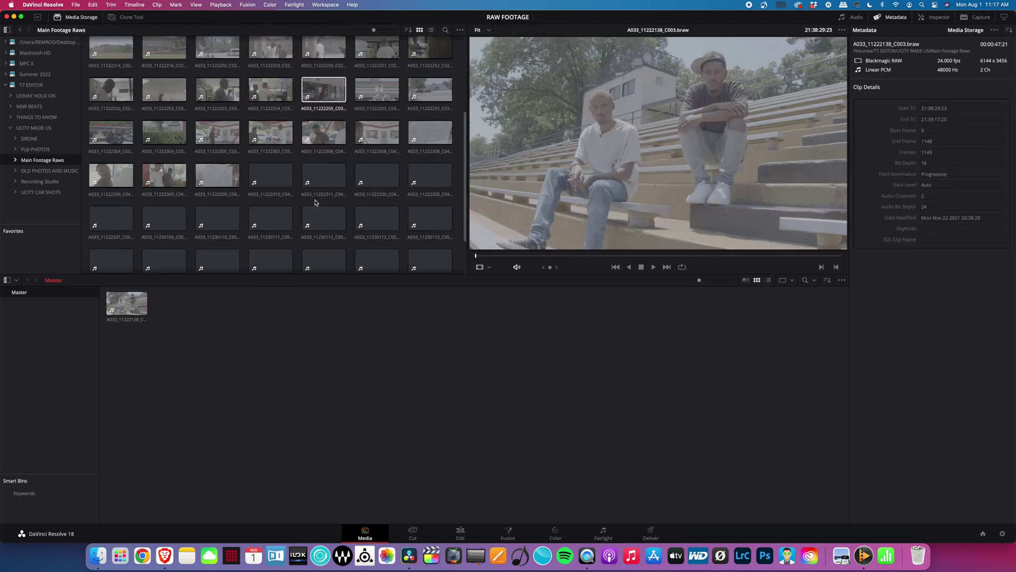
{"action": "left_click_drag", "start_coordinate": [270, 110], "coordinate": [222, 347]}
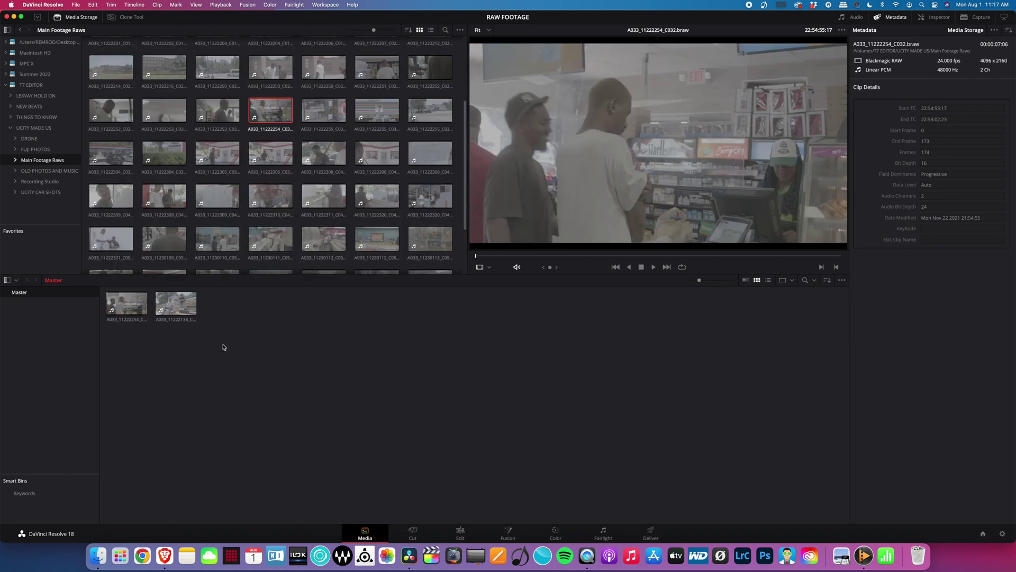
{"action": "left_click", "coordinate": [118, 310]}
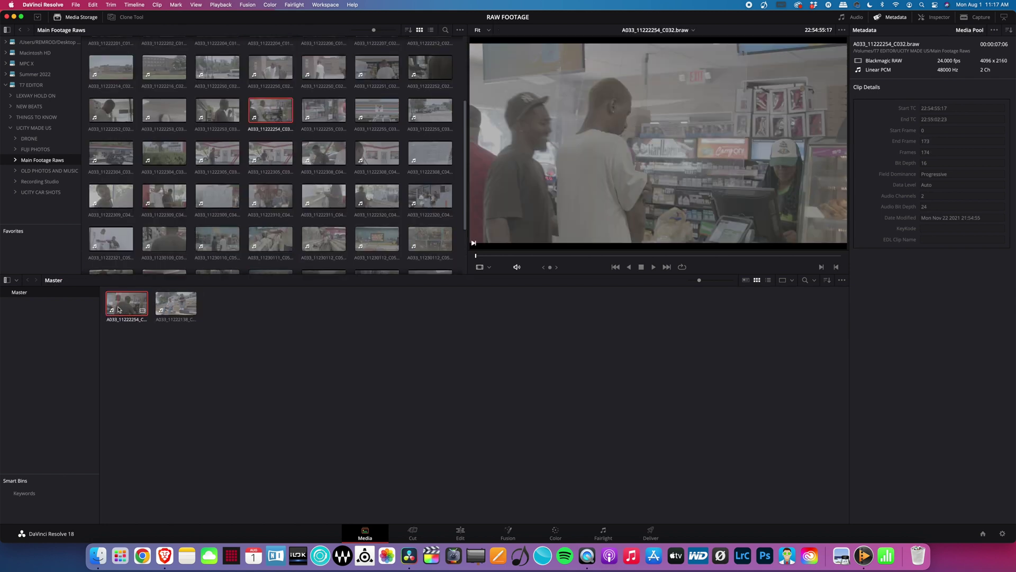
{"action": "left_click", "coordinate": [177, 305]}
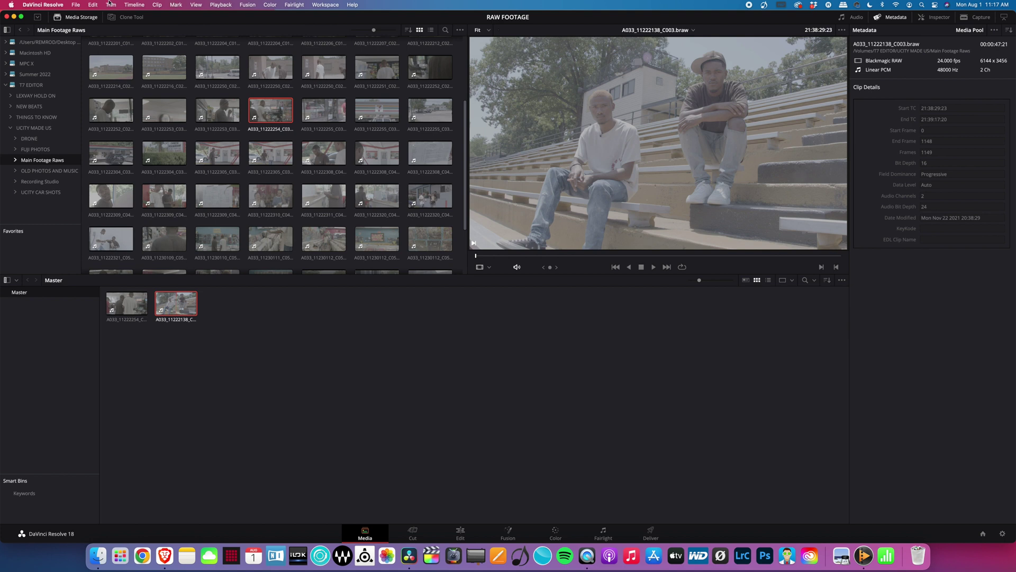
Step: Set the timeline resolution to 4096 x 2160 DCI in Project Settings and save
{"action": "left_click", "coordinate": [92, 5]}
{"action": "mouse_move", "coordinate": [77, 4]}
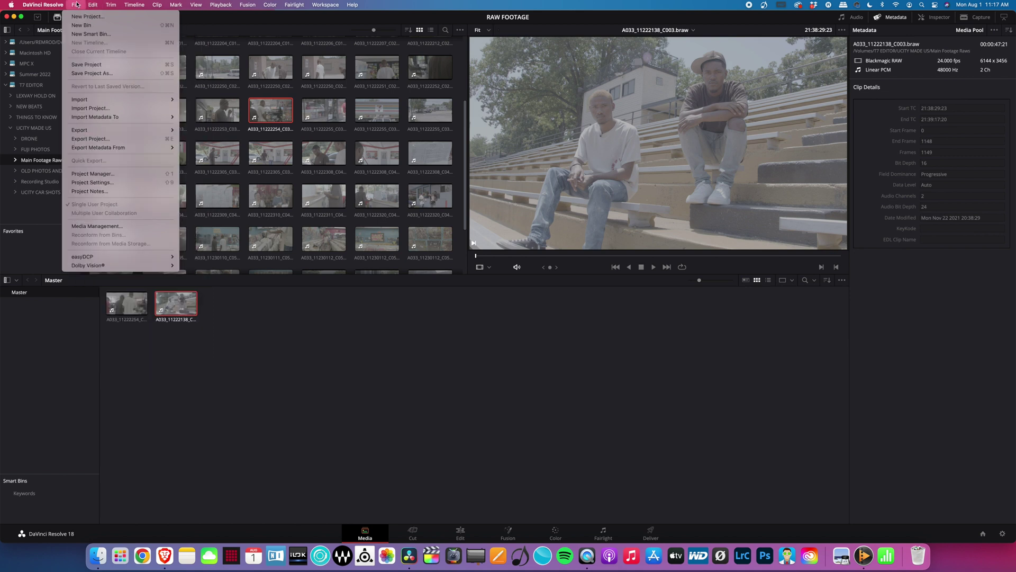
{"action": "left_click", "coordinate": [100, 185]}
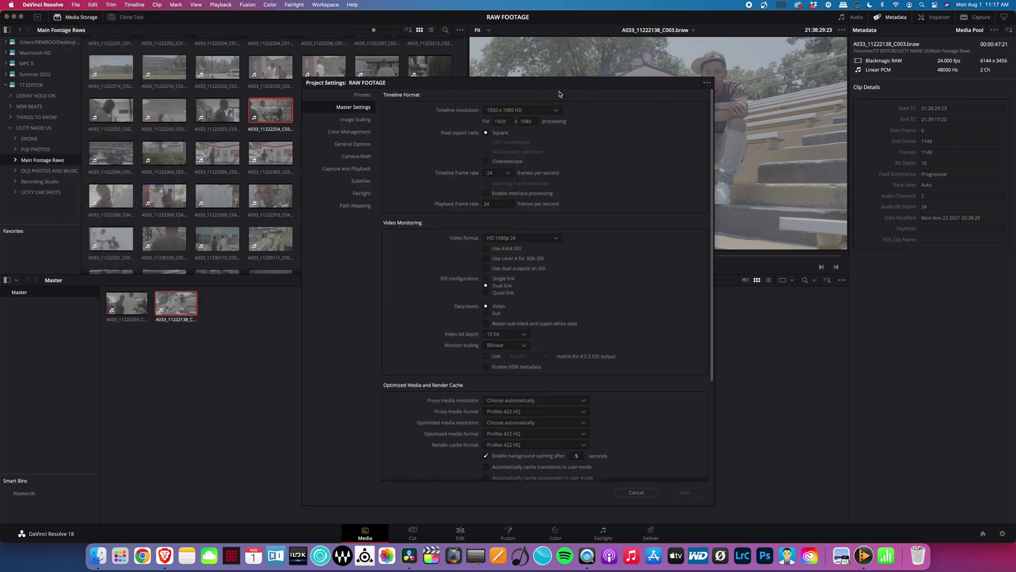
{"action": "left_click", "coordinate": [553, 109]}
{"action": "scroll", "coordinate": [535, 194], "scroll_direction": "down", "scroll_amount": 4}
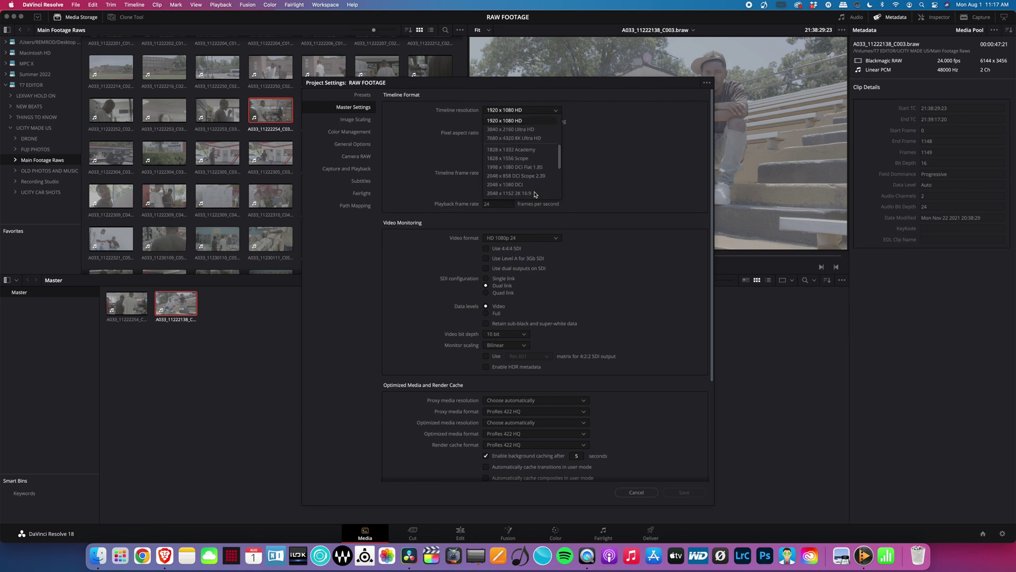
{"action": "scroll", "coordinate": [533, 190], "scroll_direction": "down", "scroll_amount": 4}
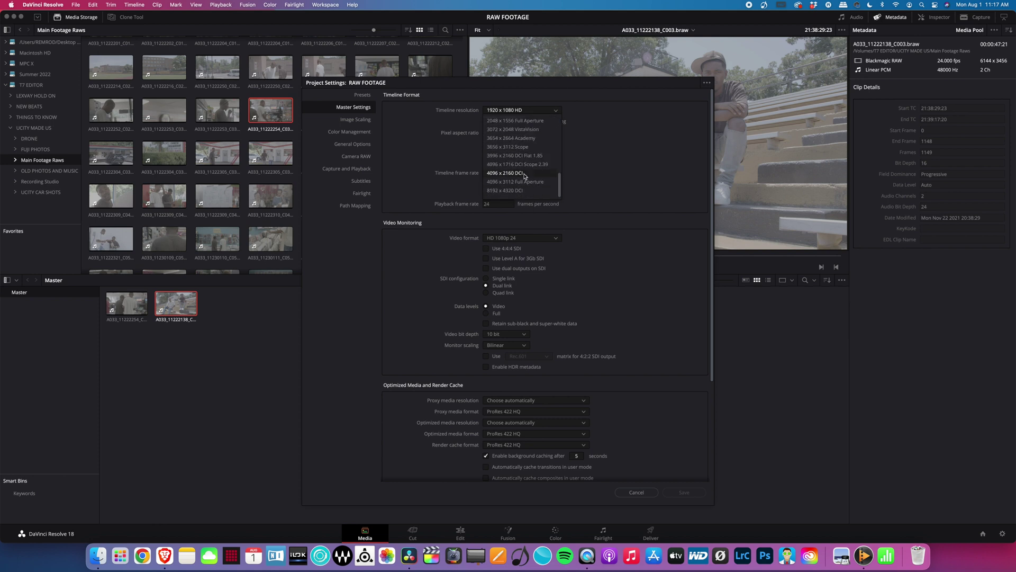
{"action": "left_click", "coordinate": [524, 173]}
{"action": "left_click", "coordinate": [693, 493]}
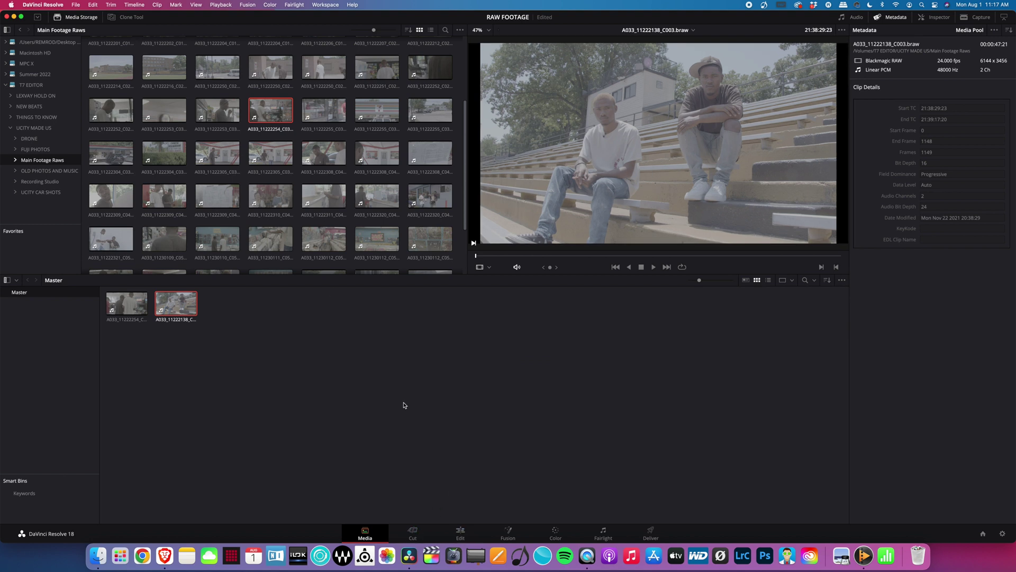
Step: Add two more clips to the pool and place all four at the start of Timeline 1
{"action": "scroll", "coordinate": [361, 211], "scroll_direction": "down", "scroll_amount": 3}
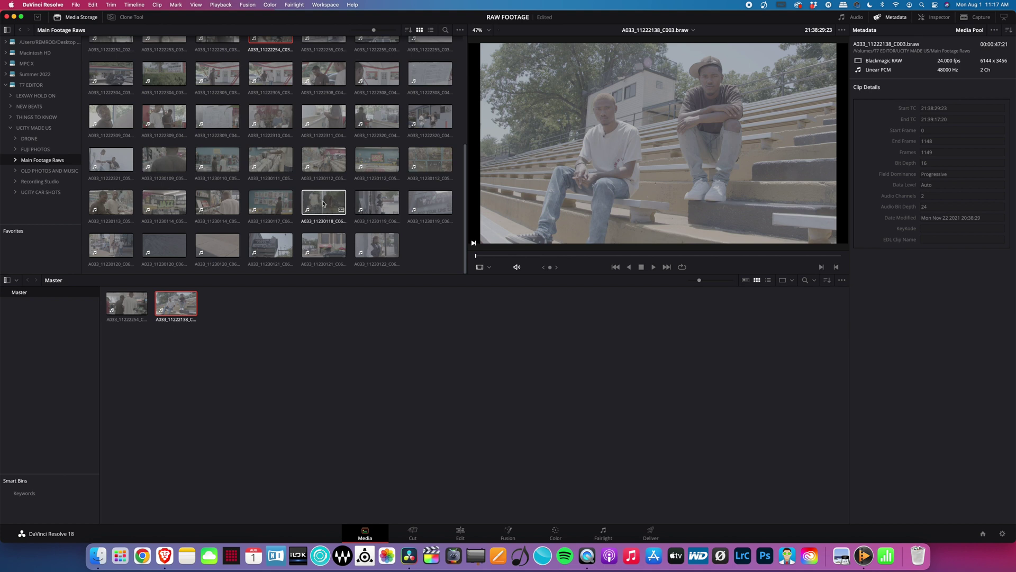
{"action": "left_click_drag", "start_coordinate": [365, 236], "coordinate": [452, 415]}
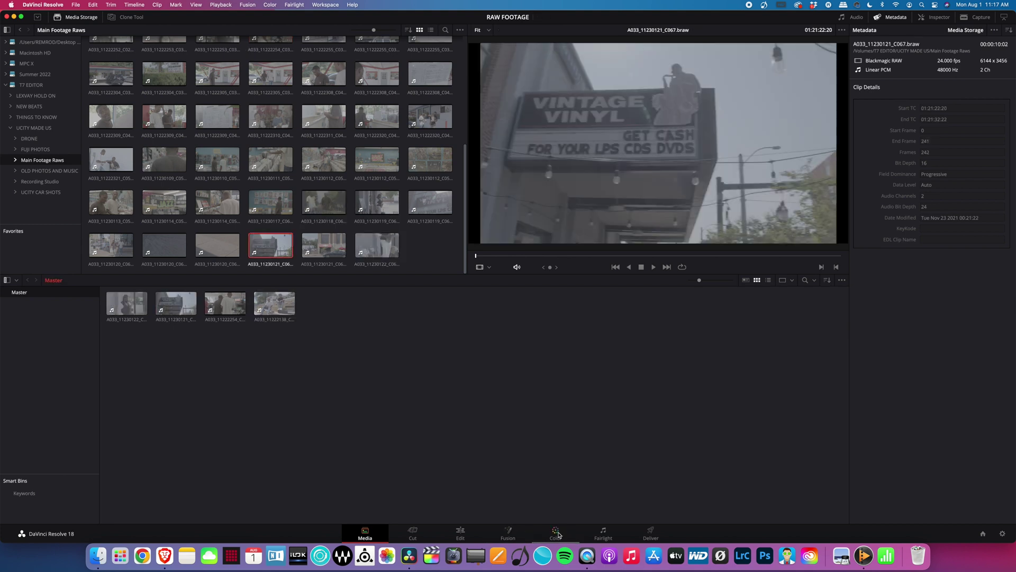
{"action": "left_click", "coordinate": [461, 532]}
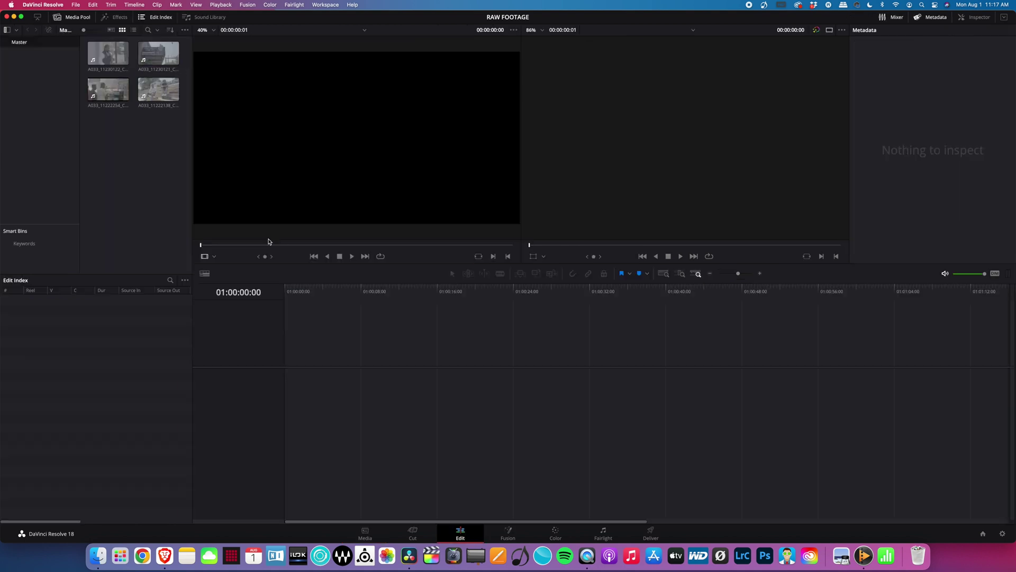
{"action": "left_click_drag", "start_coordinate": [105, 99], "coordinate": [321, 387]}
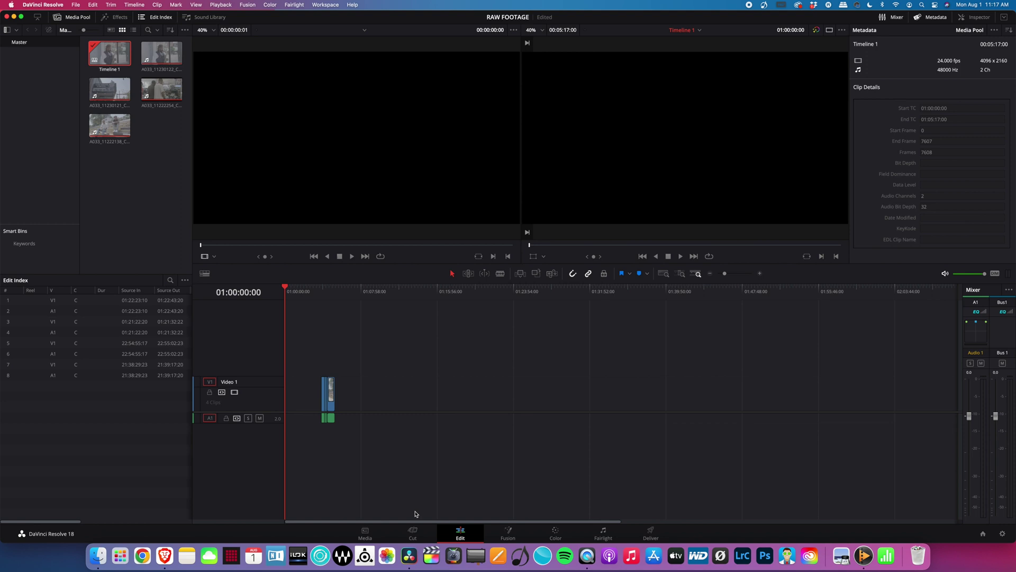
{"action": "left_click_drag", "start_coordinate": [345, 377], "coordinate": [293, 381]}
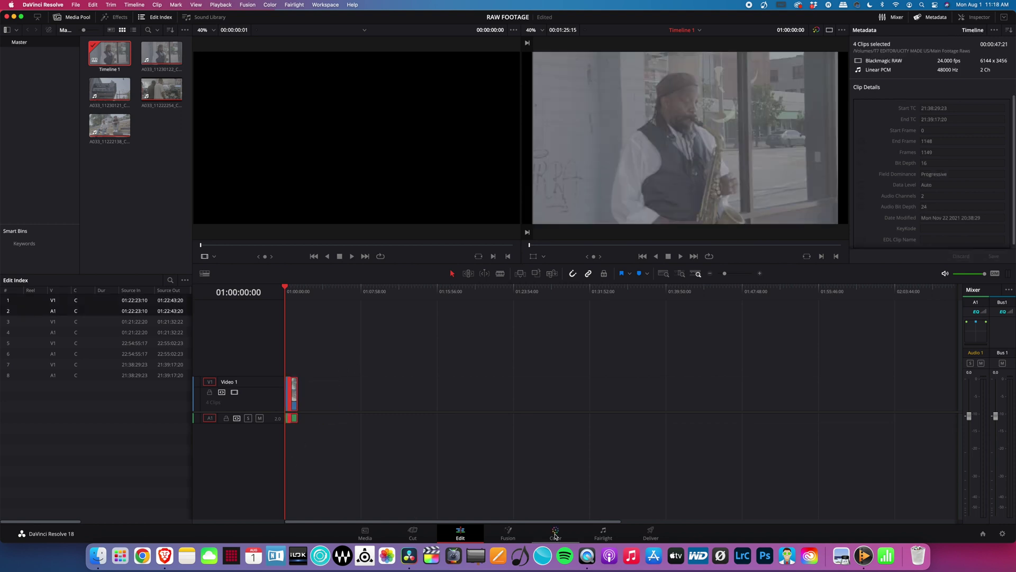
Step: On the Color page, select stadium clip 04 and set its input sizing zoom to 1.083
{"action": "left_click", "coordinate": [555, 536]}
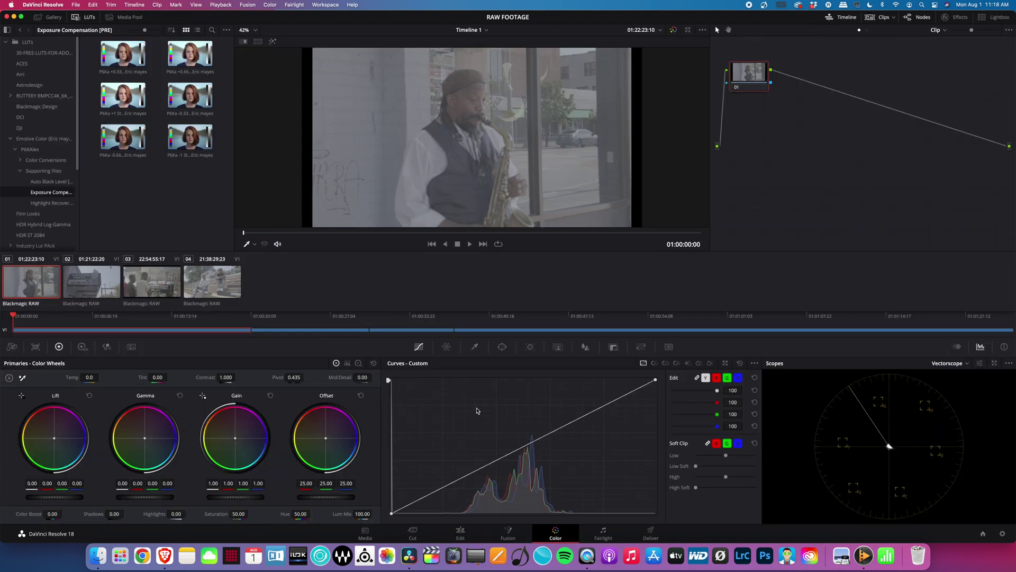
{"action": "left_click", "coordinate": [154, 288]}
{"action": "left_click", "coordinate": [207, 290]}
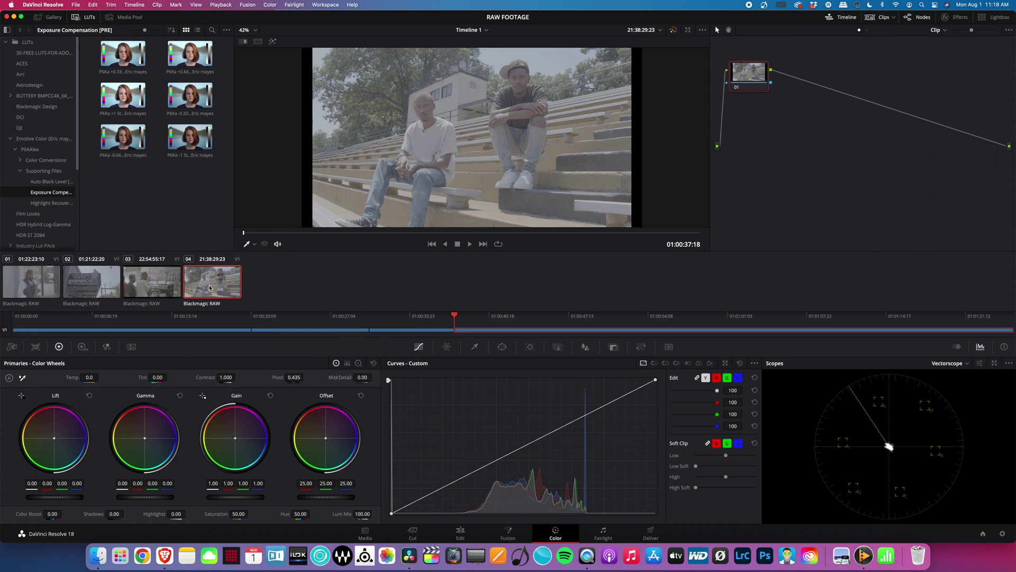
{"action": "left_click", "coordinate": [615, 347]}
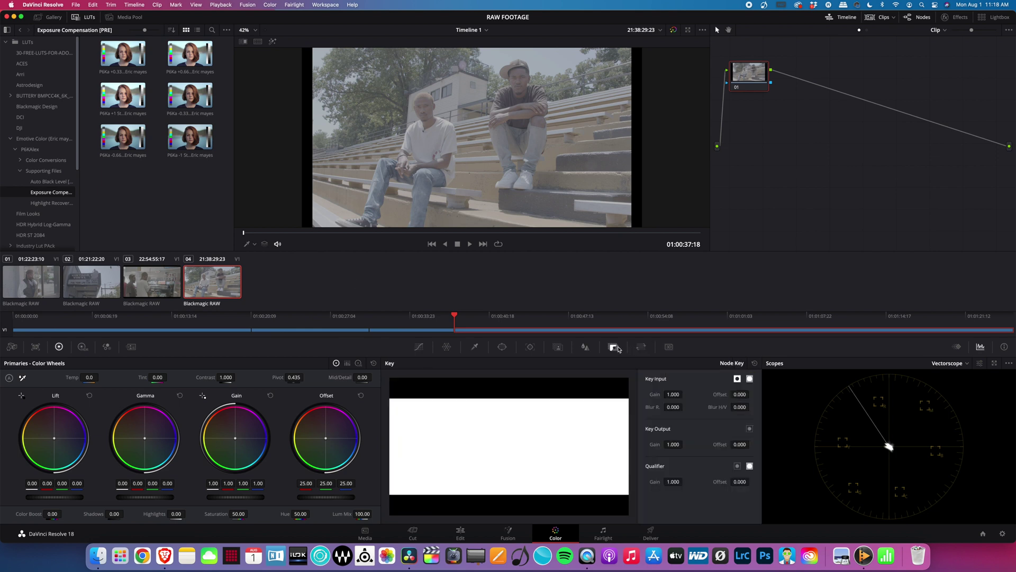
{"action": "left_click", "coordinate": [642, 347]}
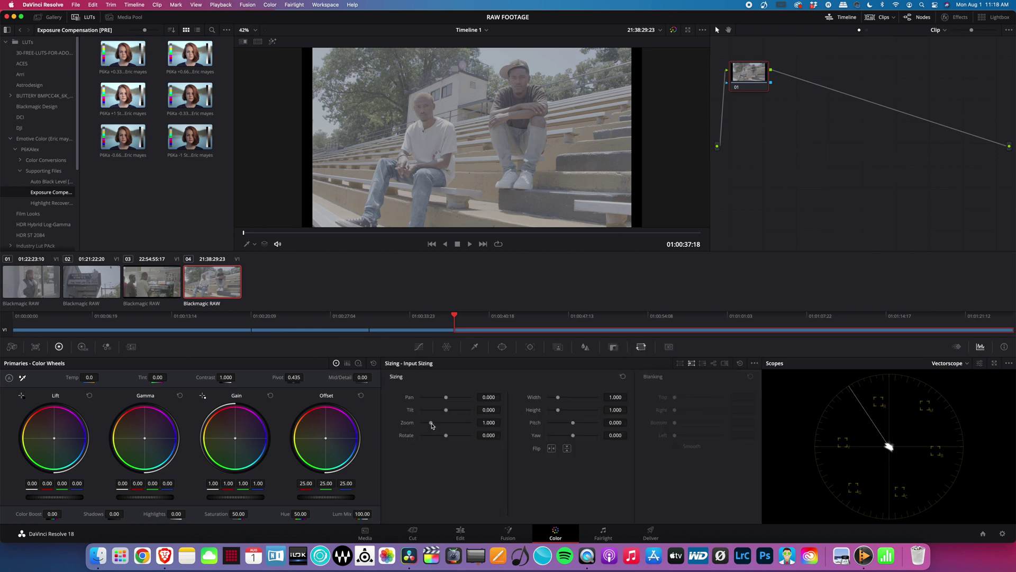
{"action": "left_click_drag", "start_coordinate": [432, 425], "coordinate": [433, 425]}
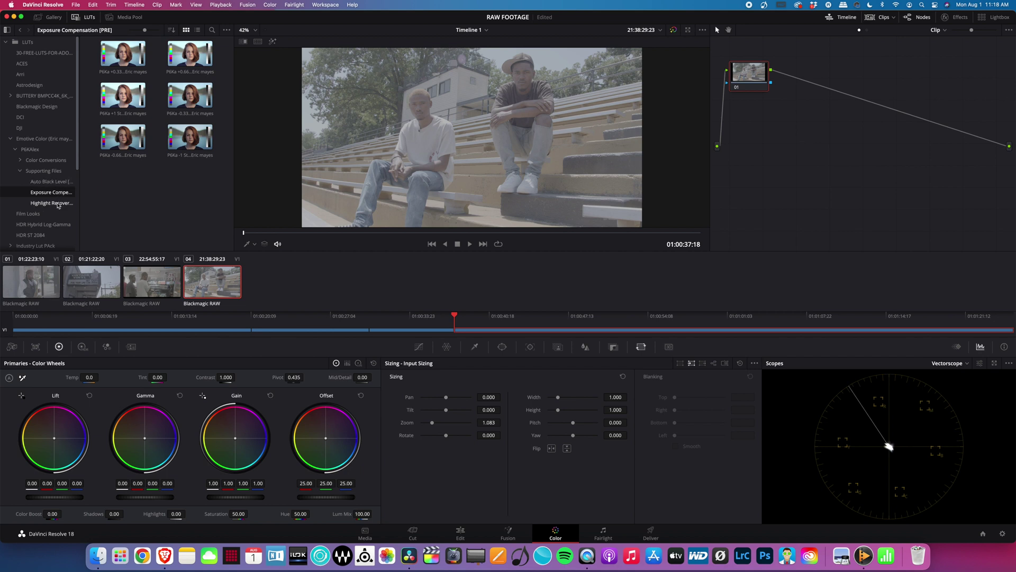
Step: Apply the P6Ka -0.33 Stop exposure LUT to node 01, the exposer node
{"action": "right_click", "coordinate": [745, 69]}
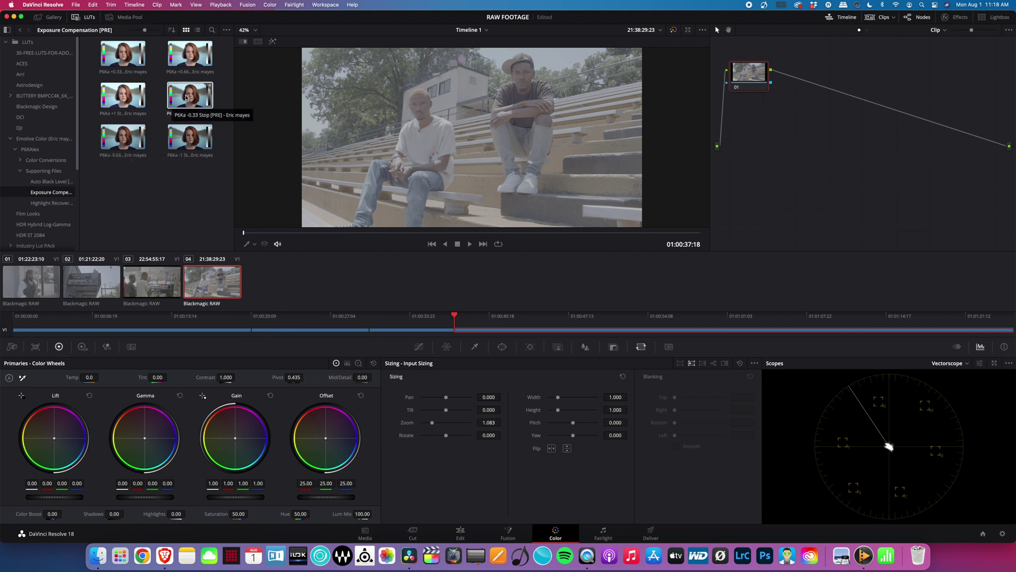
{"action": "mouse_move", "coordinate": [187, 101]}
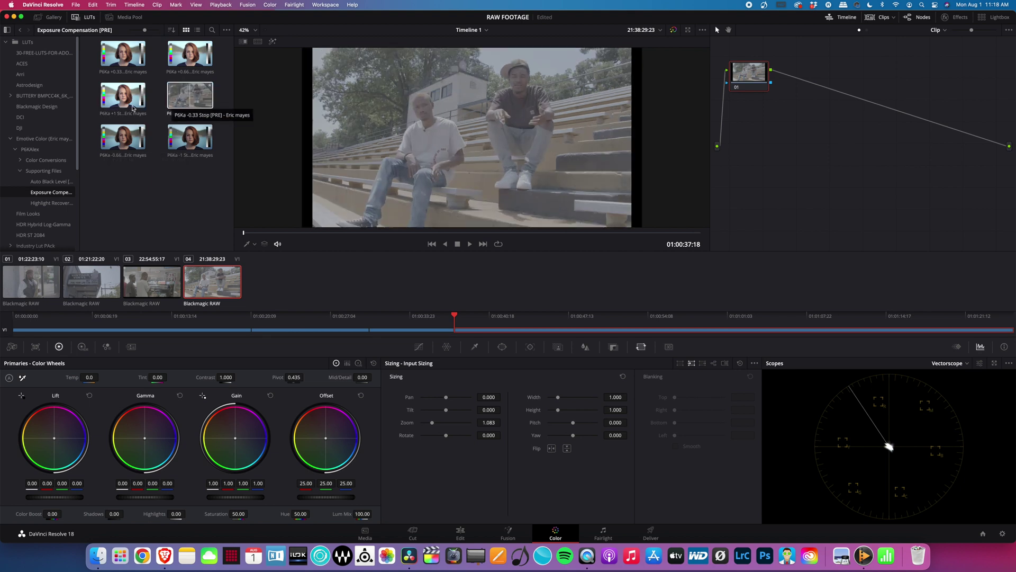
{"action": "mouse_move", "coordinate": [123, 99]}
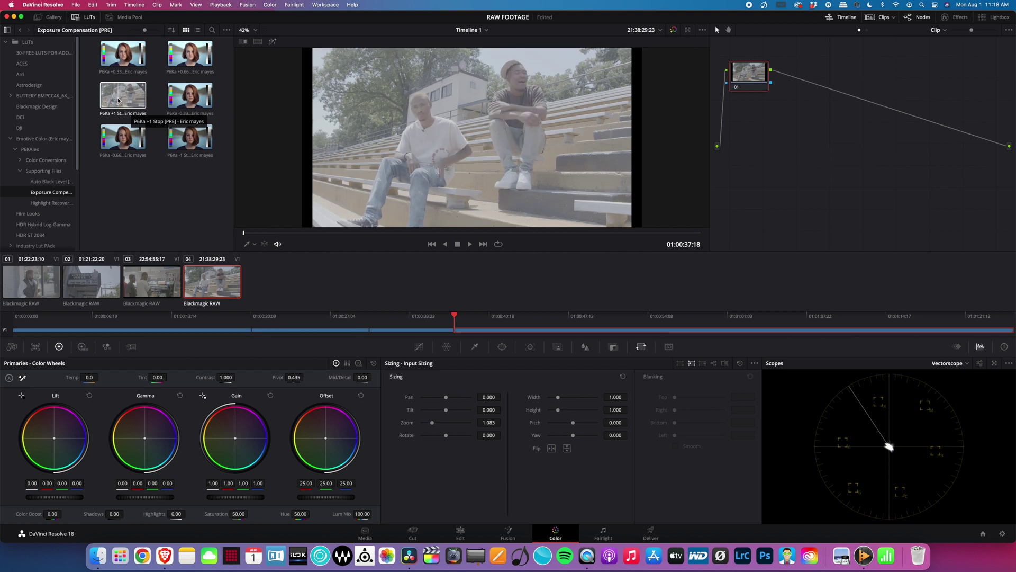
{"action": "mouse_move", "coordinate": [117, 140]}
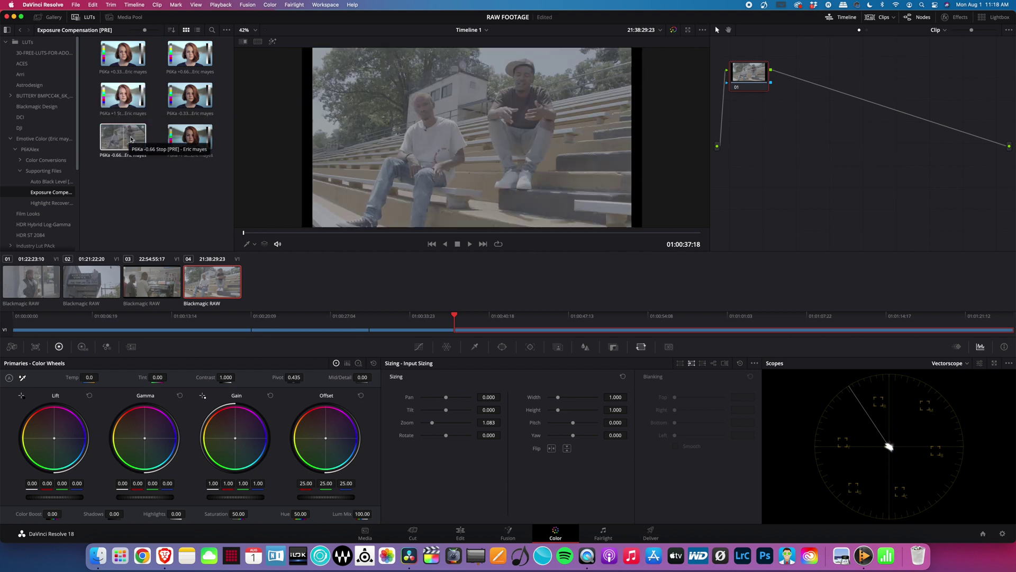
{"action": "left_click_drag", "start_coordinate": [189, 104], "coordinate": [761, 86]}
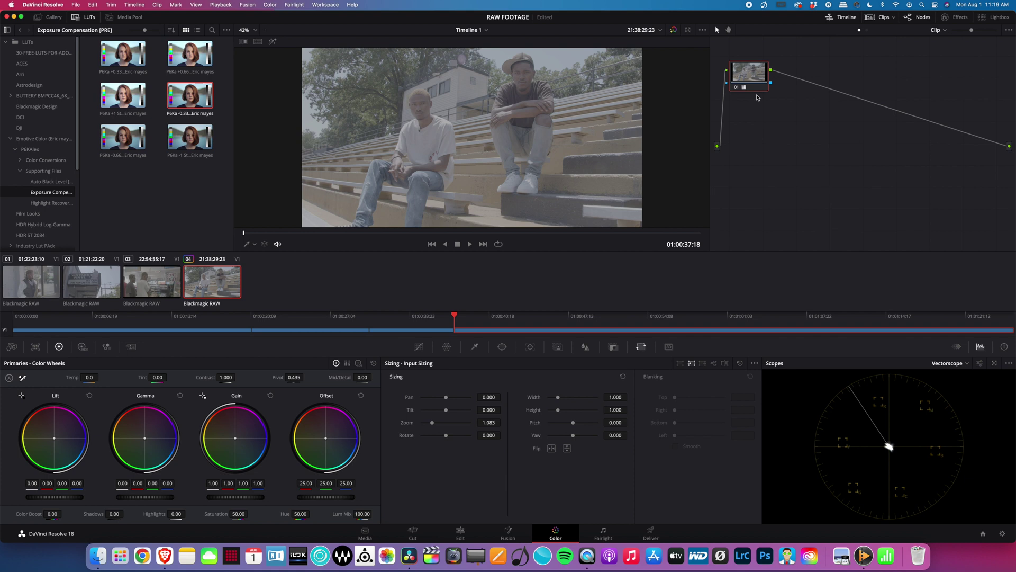
Step: Add serial node 02 after the exposer node
{"action": "right_click", "coordinate": [741, 75]}
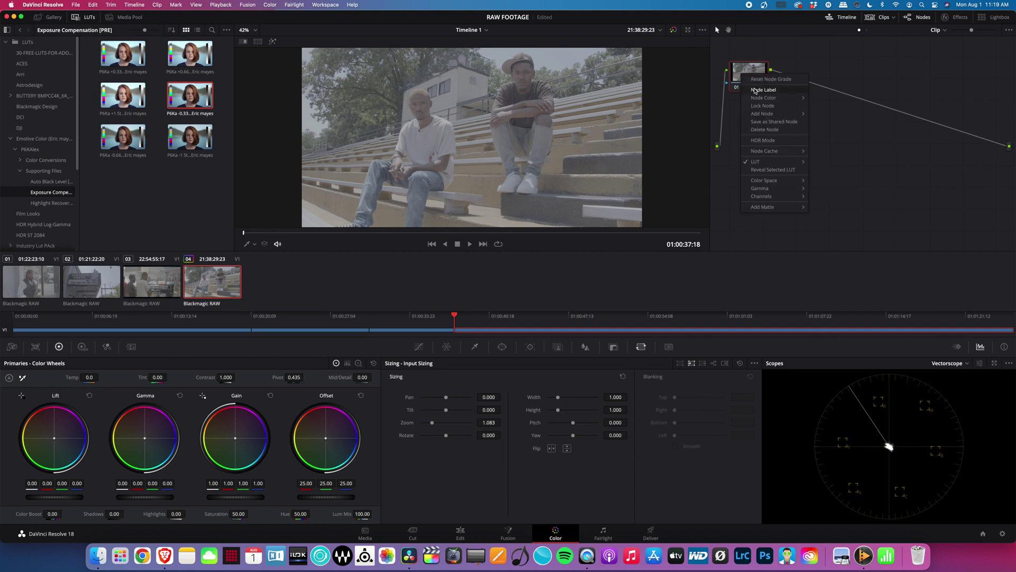
{"action": "right_click", "coordinate": [747, 70]}
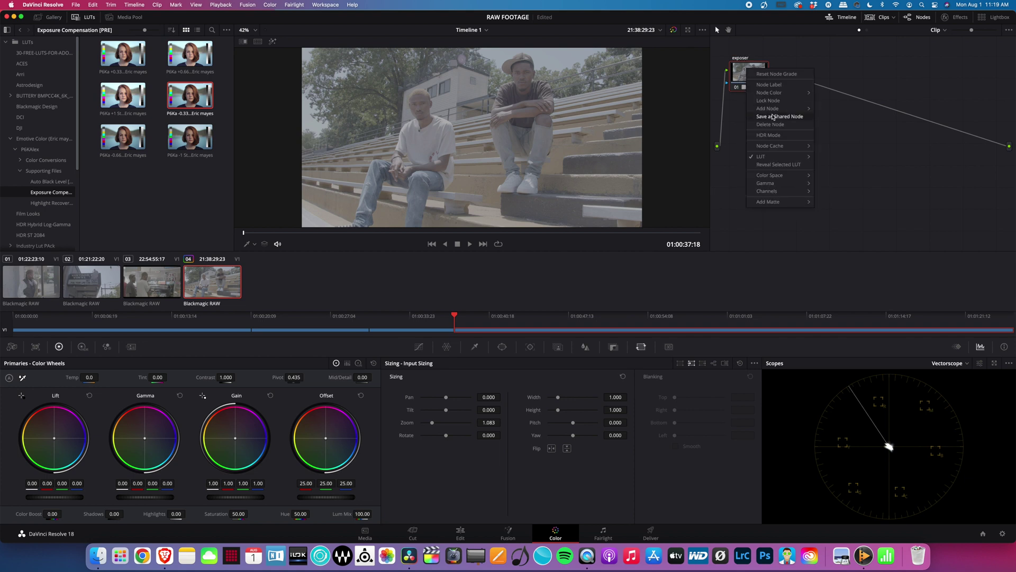
{"action": "mouse_move", "coordinate": [776, 108]}
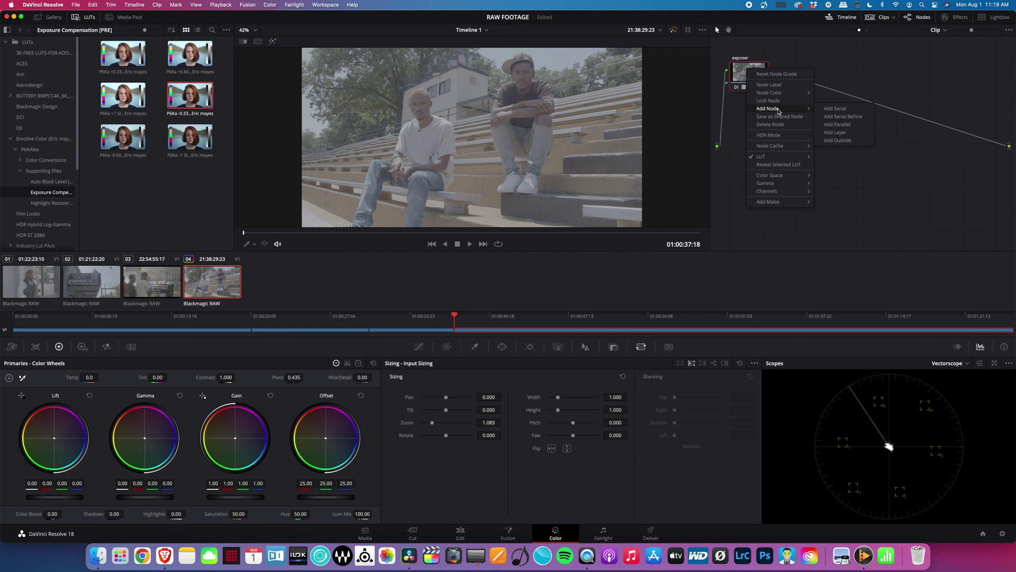
{"action": "left_click", "coordinate": [840, 110]}
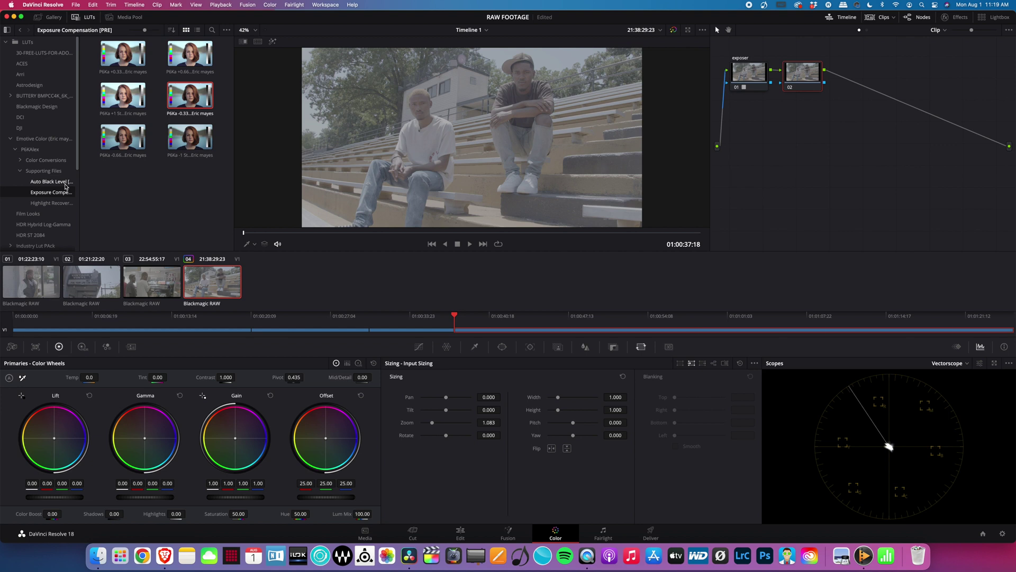
Step: Show the waveform scope, apply Auto Black Level 4 [POST] to node 02, and add node 03 with Alt+S
{"action": "left_click", "coordinate": [952, 365]}
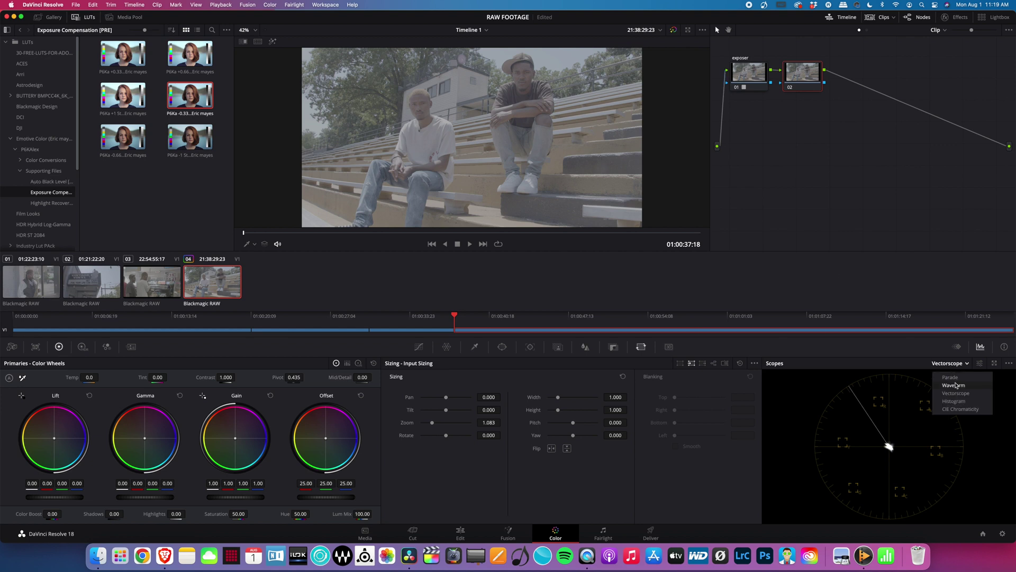
{"action": "left_click", "coordinate": [953, 382]}
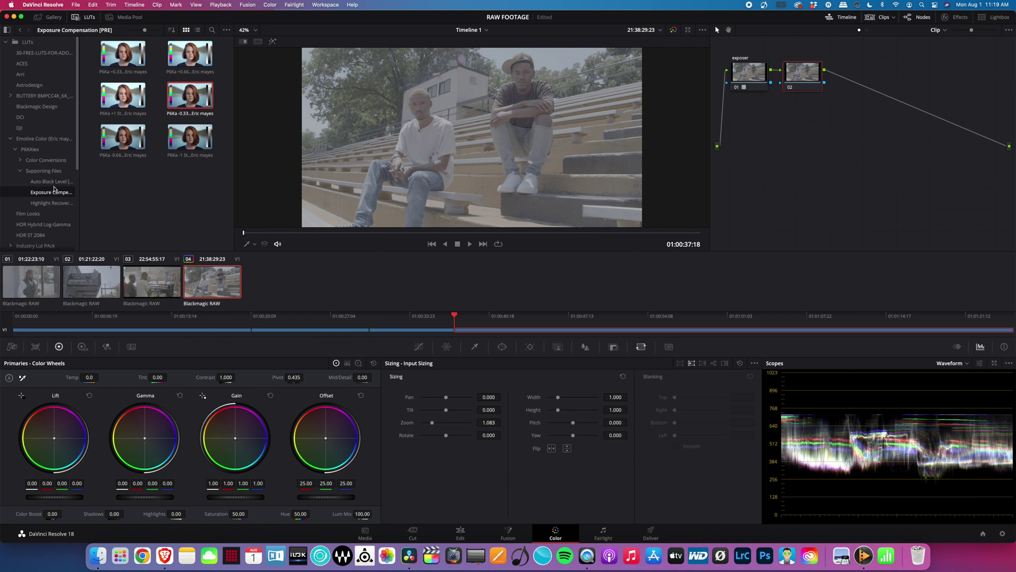
{"action": "left_click", "coordinate": [54, 182]}
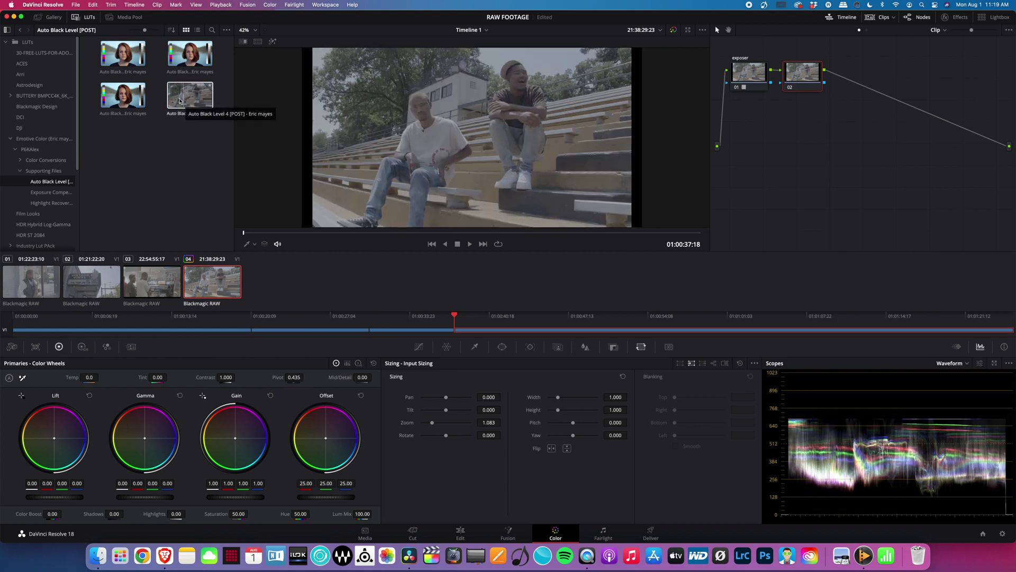
{"action": "left_click_drag", "start_coordinate": [179, 100], "coordinate": [828, 75]}
{"action": "key", "text": "alt+s"}
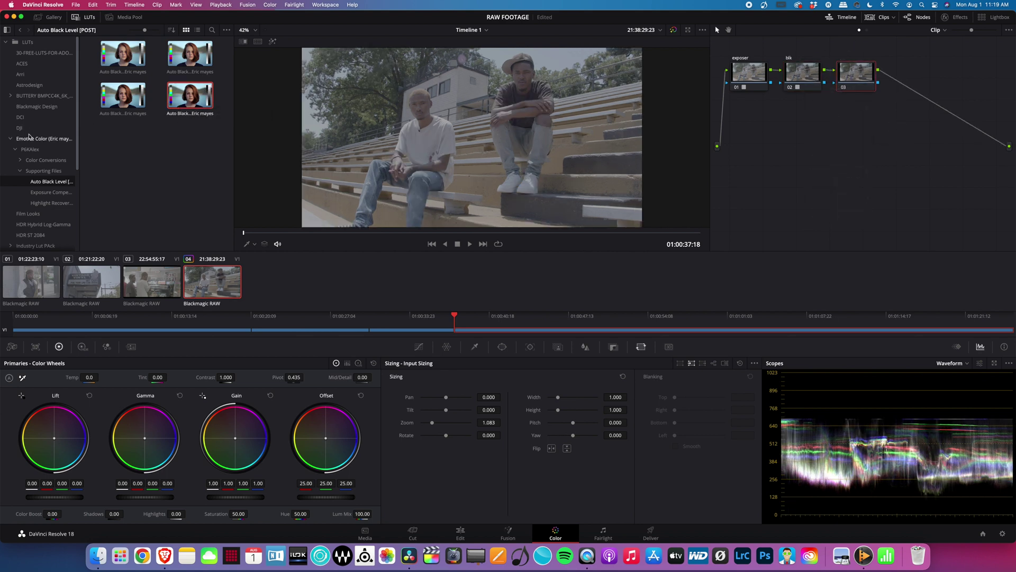
Step: Decode the stadium clip using Clip raw settings with Highlight Recovery on and exposure 0.16
{"action": "left_click", "coordinate": [12, 346]}
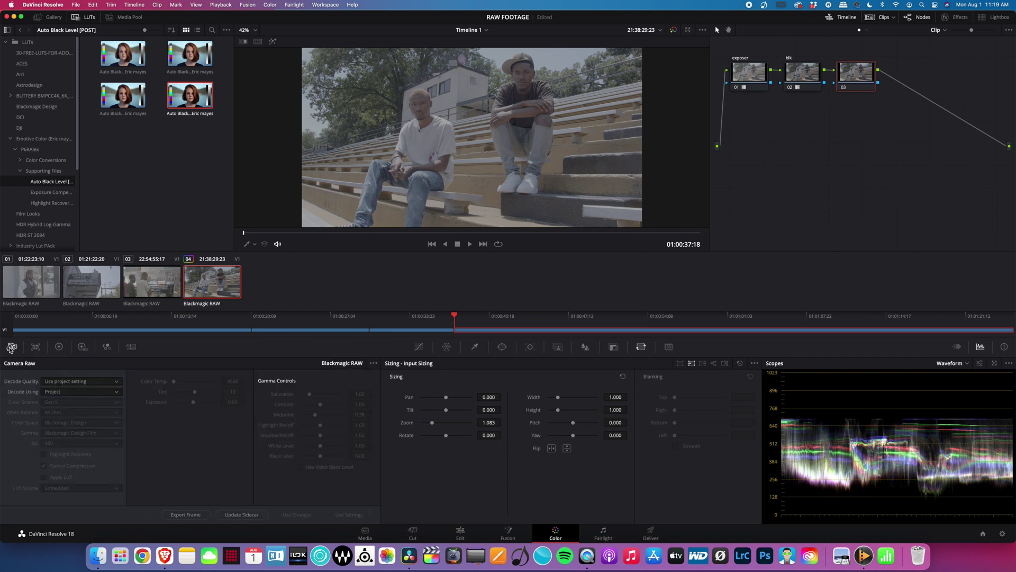
{"action": "left_click", "coordinate": [86, 391]}
{"action": "left_click", "coordinate": [58, 433]}
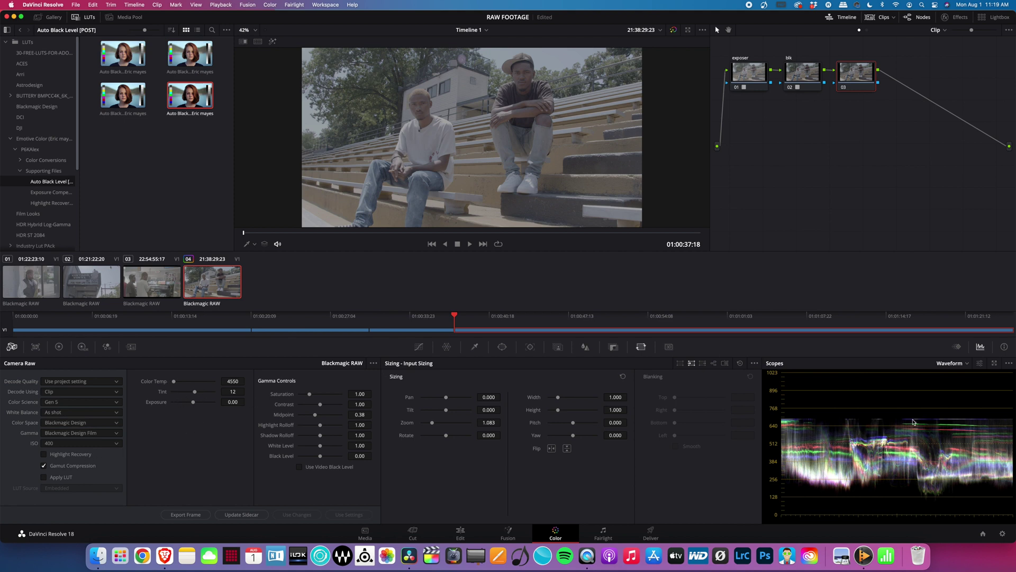
{"action": "left_click", "coordinate": [43, 455]}
Step: Switch the scope display back to the vectorscope
{"action": "left_click", "coordinate": [968, 365]}
{"action": "left_click", "coordinate": [963, 396]}
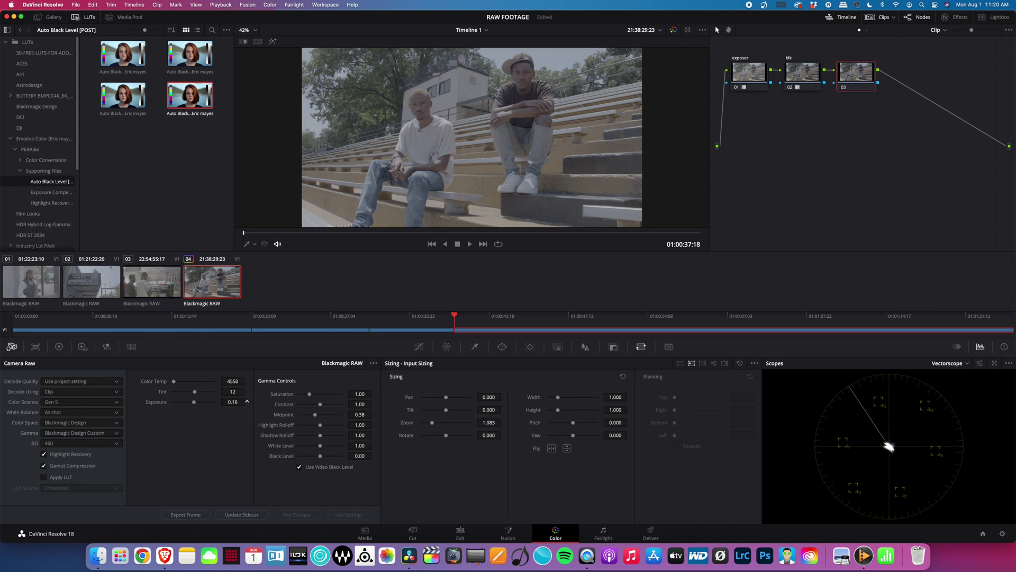
{"action": "left_click", "coordinate": [960, 366]}
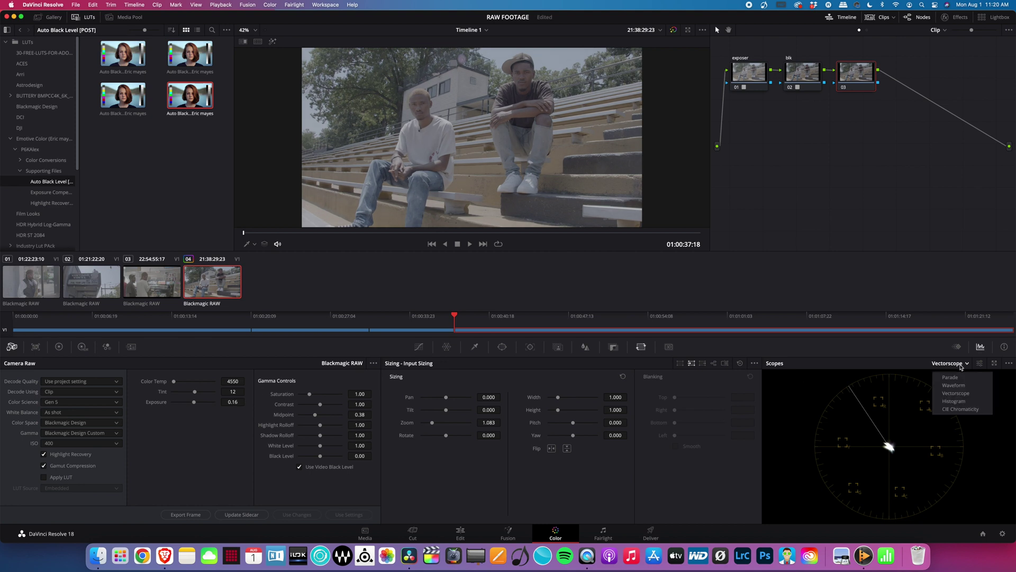
{"action": "left_click", "coordinate": [961, 366]}
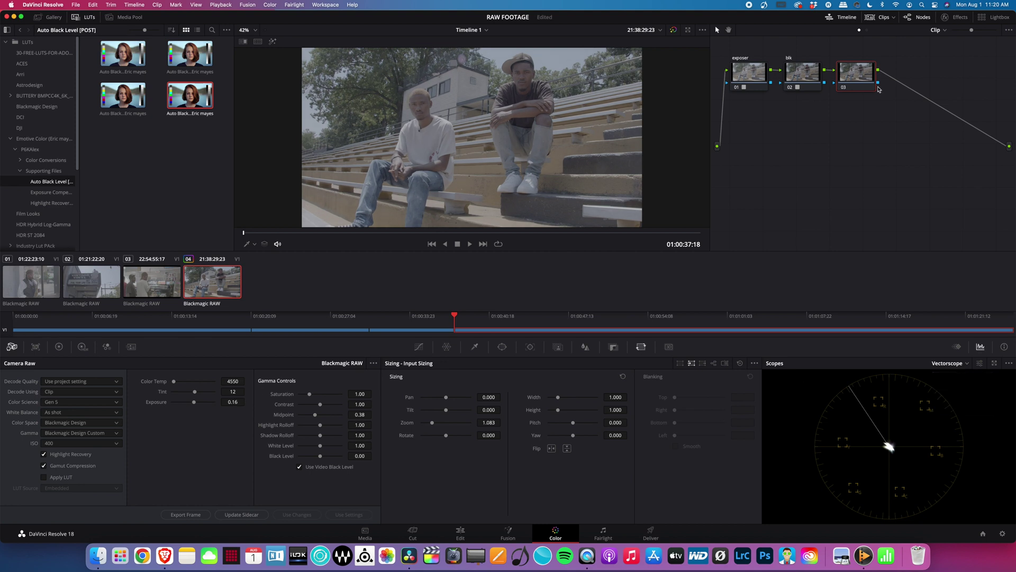
Step: Browse the Blackmagic Design LUTs, preview one, and open the BMPCC4K Gen5 folder
{"action": "left_click", "coordinate": [30, 108]}
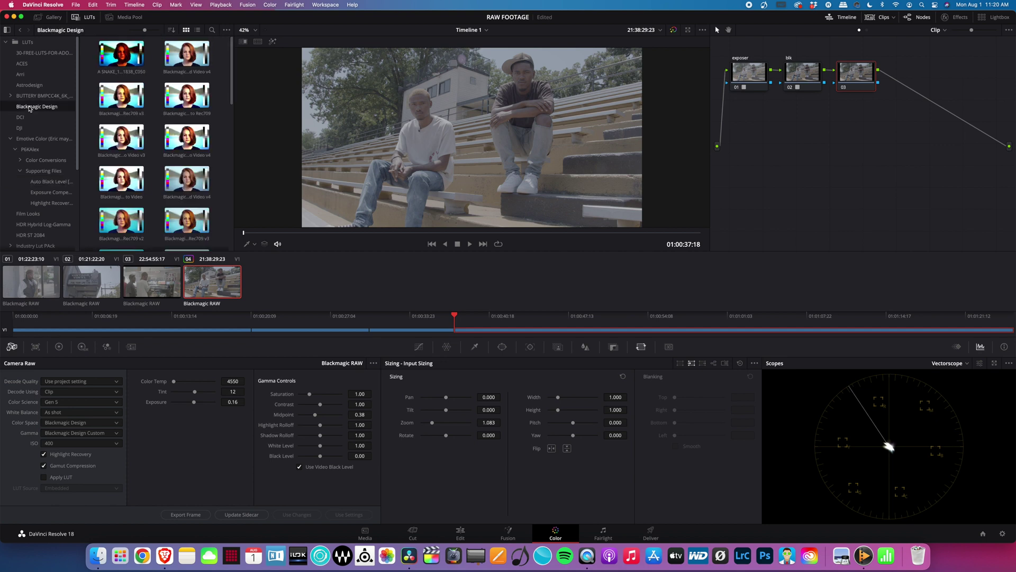
{"action": "left_click", "coordinate": [113, 144]}
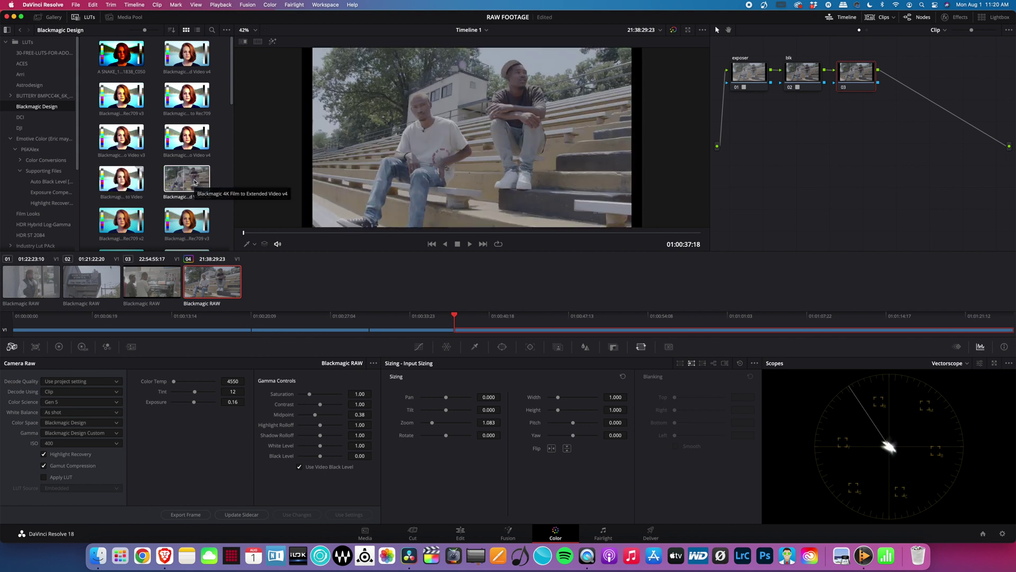
{"action": "scroll", "coordinate": [33, 122], "scroll_direction": "down", "scroll_amount": 3}
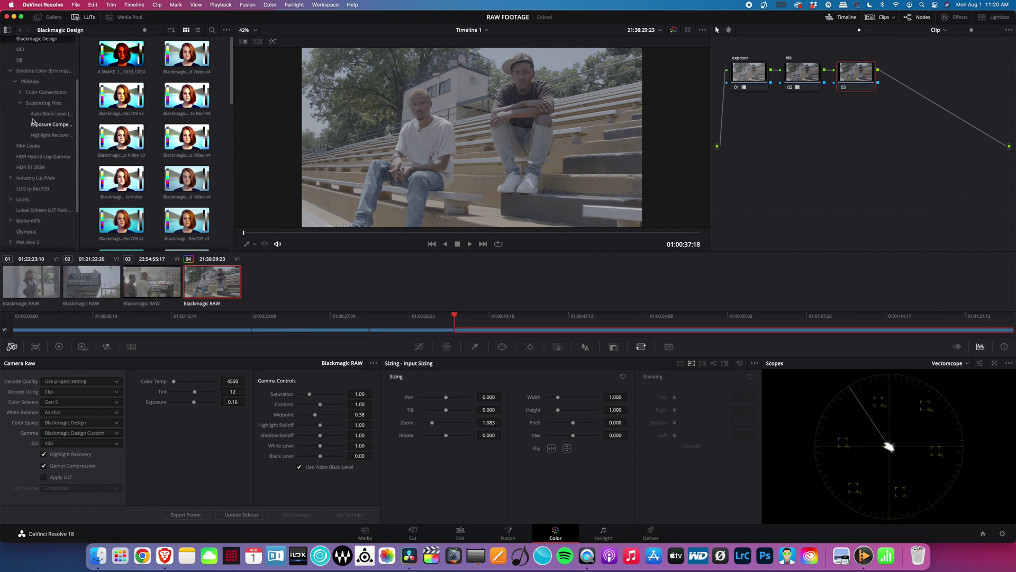
{"action": "scroll", "coordinate": [33, 122], "scroll_direction": "up", "scroll_amount": 3}
{"action": "left_click", "coordinate": [12, 82]}
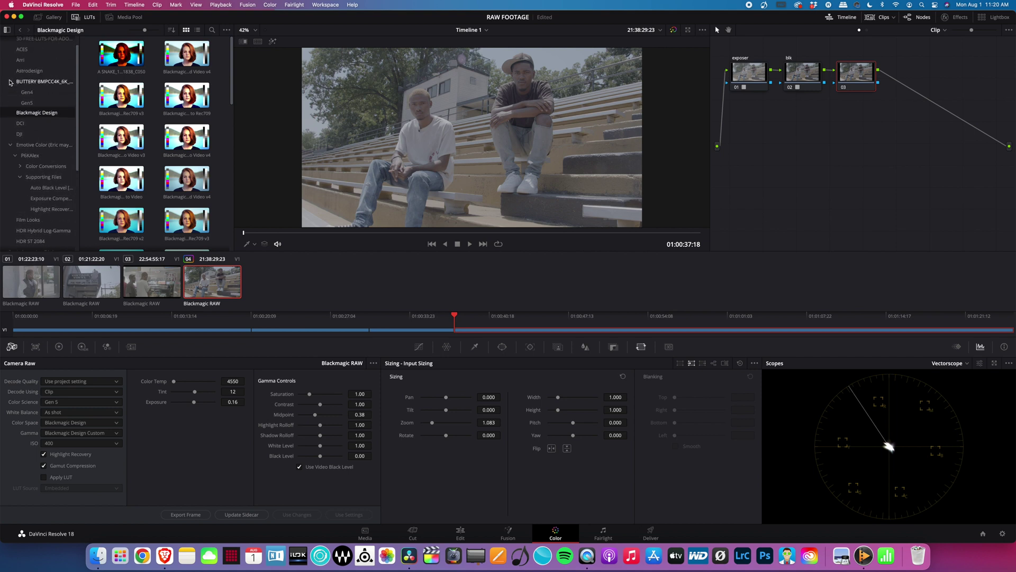
{"action": "left_click", "coordinate": [28, 103]}
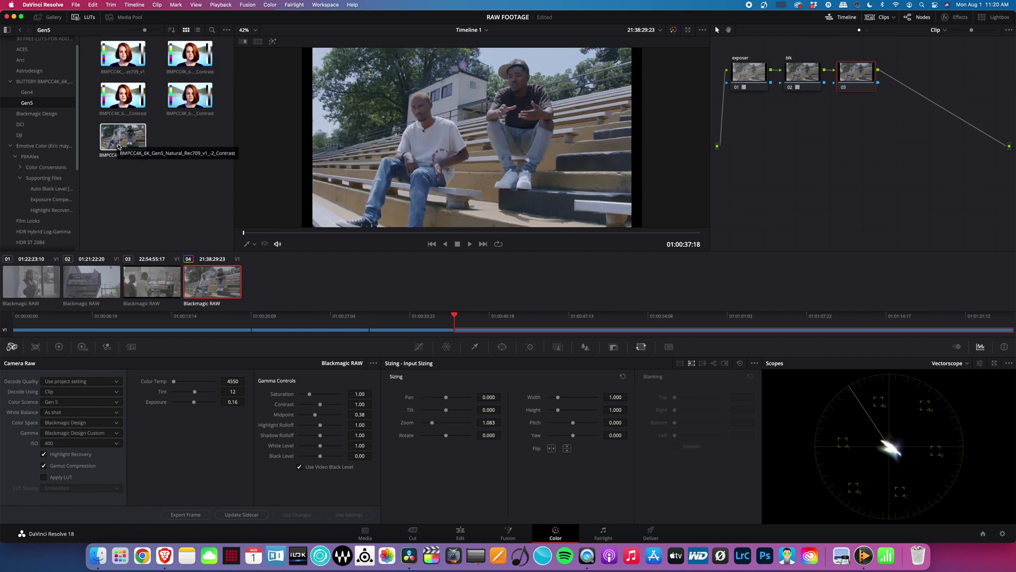
Step: Look through the RED and P6K Alex 2 LUT folders, then return to the Gen5 collection
{"action": "scroll", "coordinate": [51, 153], "scroll_direction": "down", "scroll_amount": 5}
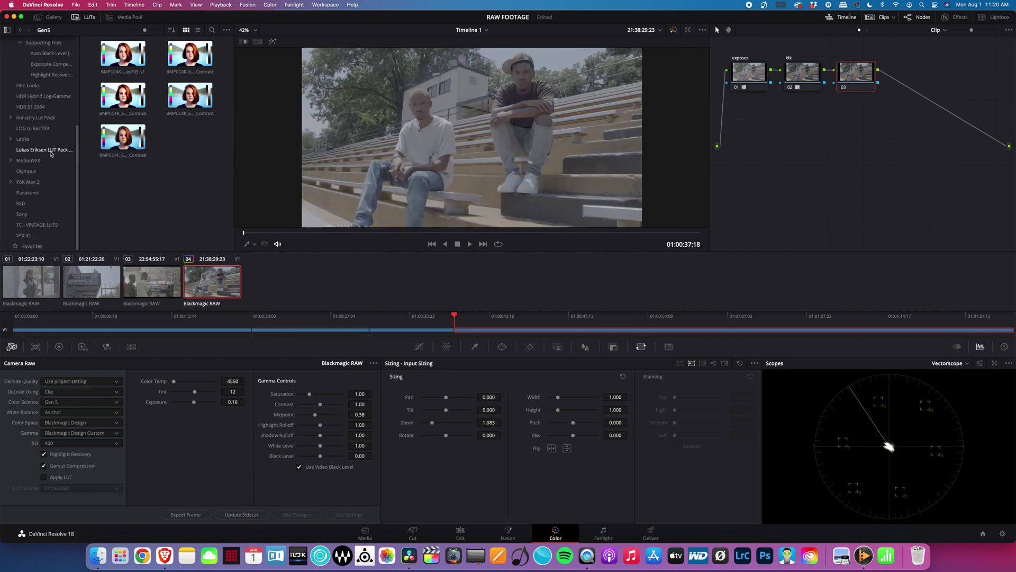
{"action": "left_click", "coordinate": [21, 203]}
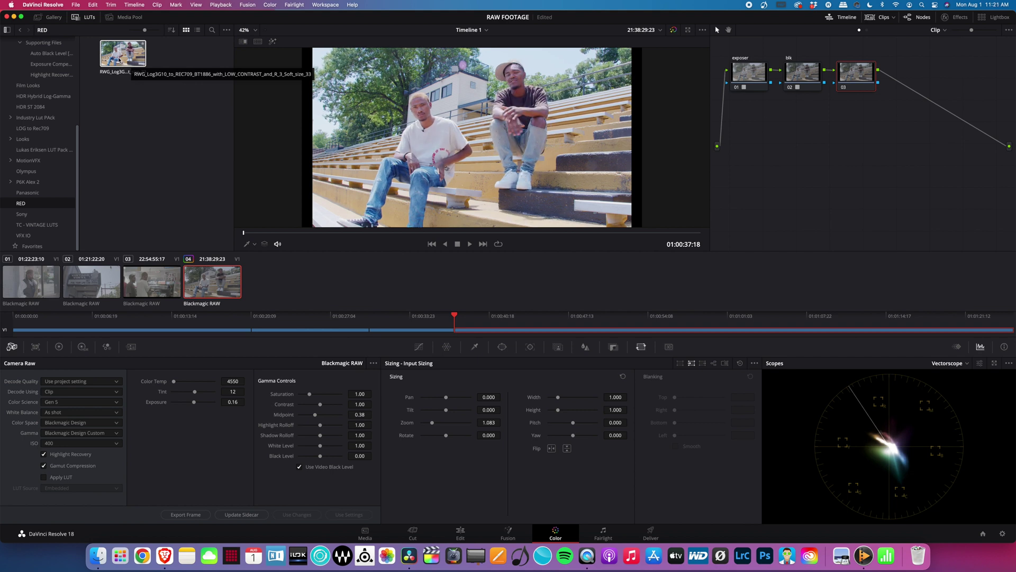
{"action": "left_click", "coordinate": [11, 181]}
{"action": "left_click", "coordinate": [45, 213]}
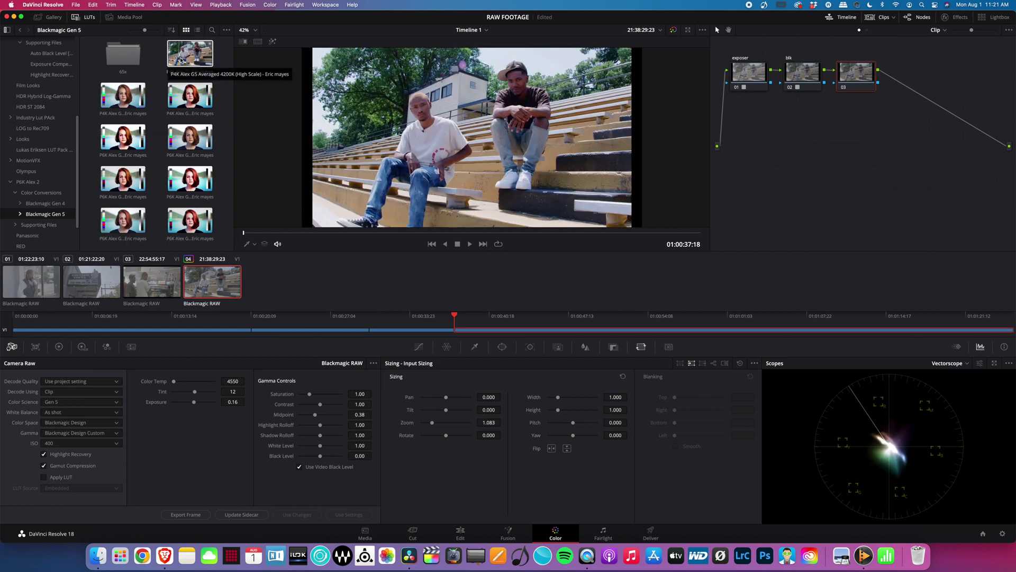
{"action": "scroll", "coordinate": [29, 116], "scroll_direction": "up", "scroll_amount": 5}
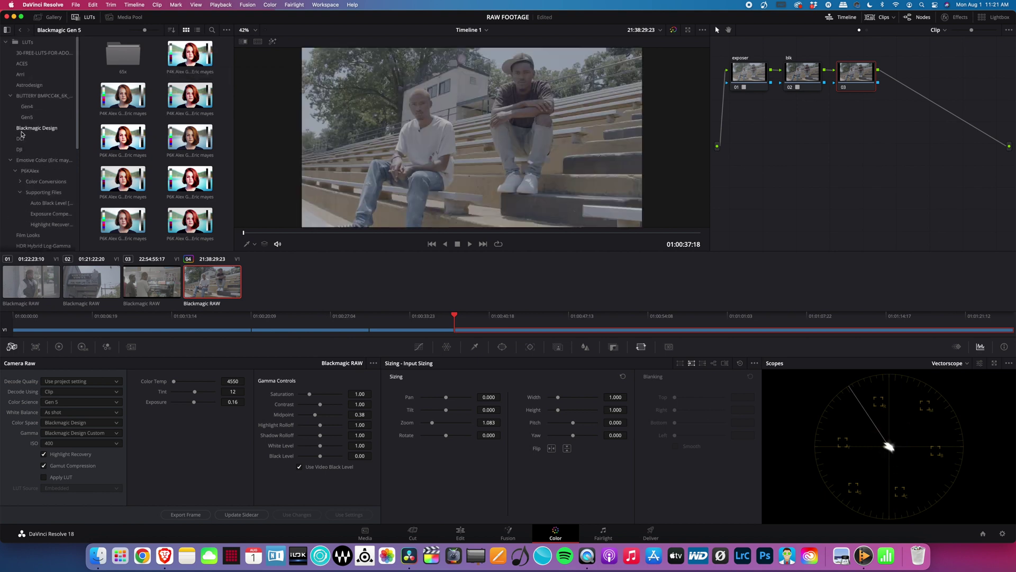
{"action": "left_click", "coordinate": [26, 117]}
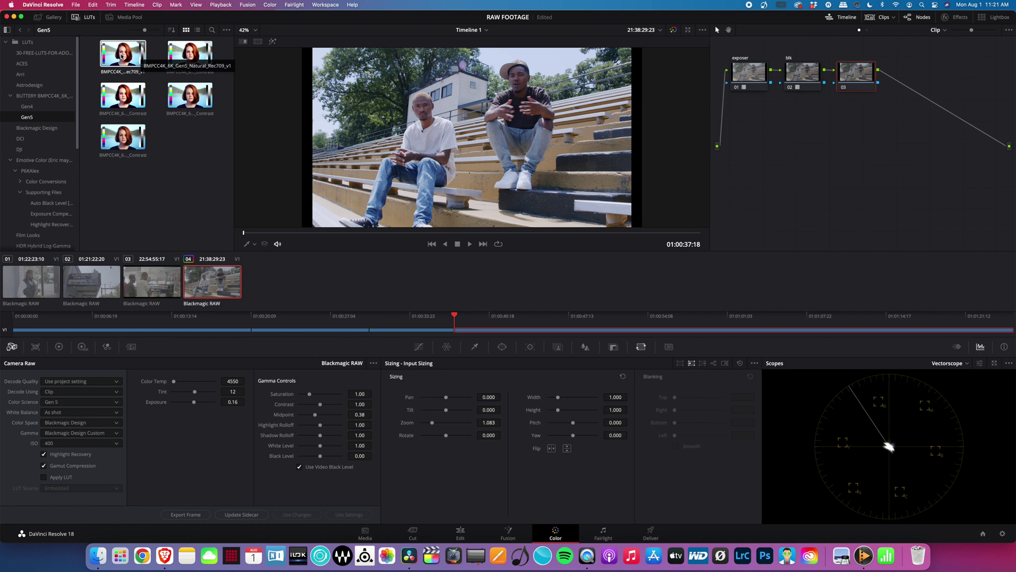
Step: Apply the Gen5 Natural Rec709 LUT to node 03, label it lut, and add serial node 04
{"action": "left_click_drag", "start_coordinate": [121, 56], "coordinate": [857, 76]}
{"action": "right_click", "coordinate": [857, 76]}
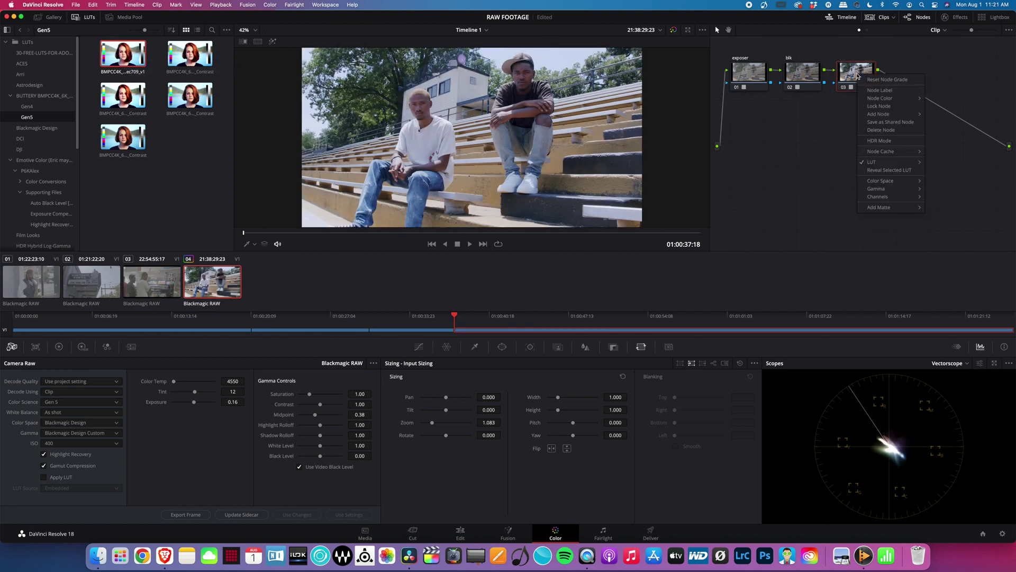
{"action": "left_click", "coordinate": [869, 91]}
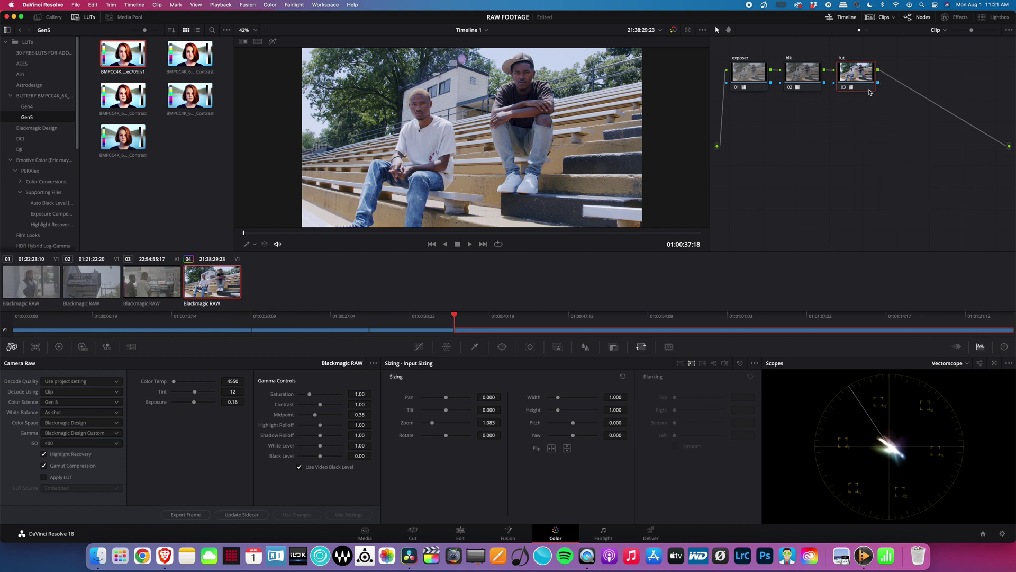
{"action": "right_click", "coordinate": [858, 86]}
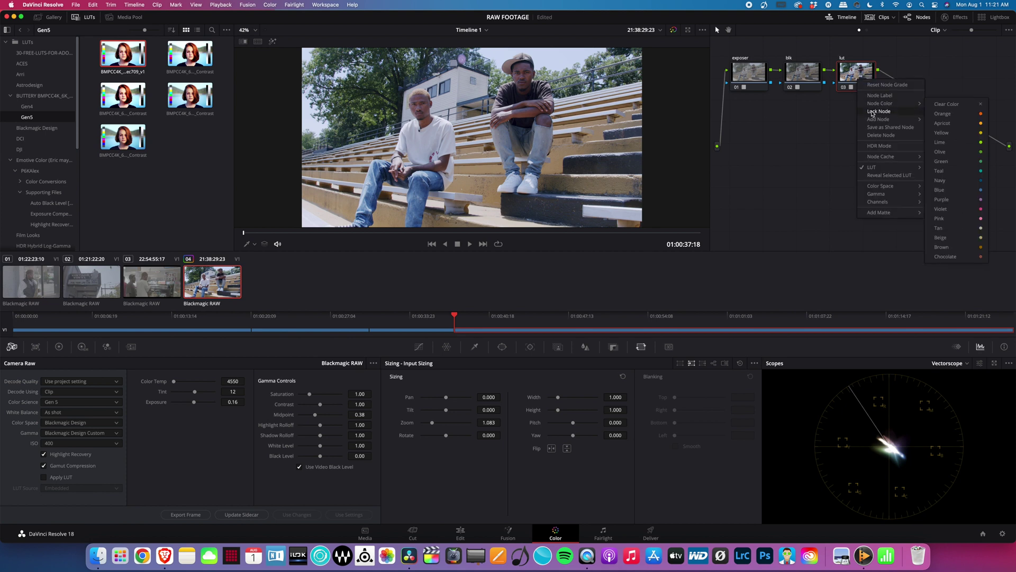
{"action": "mouse_move", "coordinate": [873, 119]}
{"action": "left_click", "coordinate": [946, 119]}
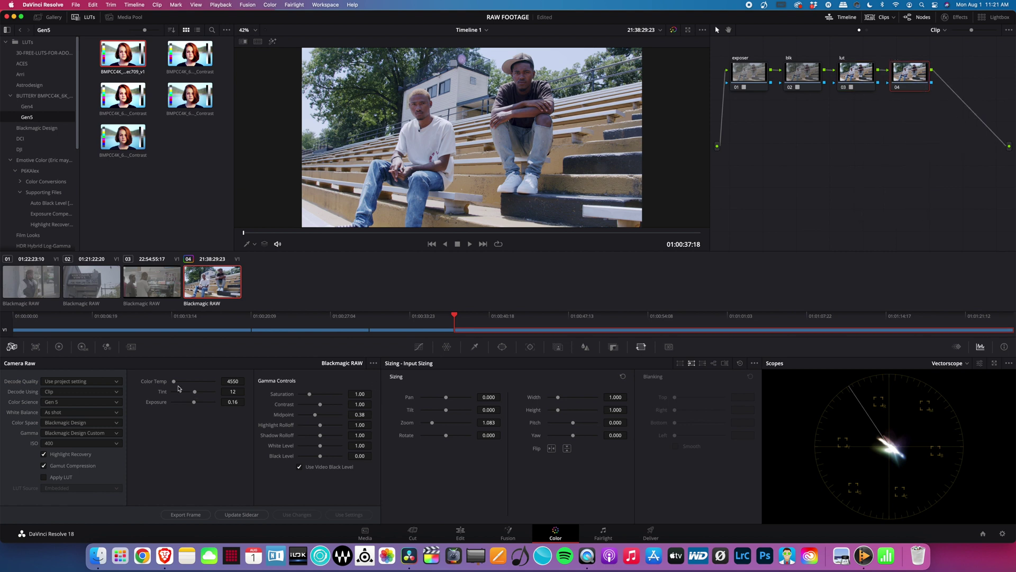
Step: Raise node 04's Color Temp to 5480, label it warmer, and add serial node 05
{"action": "left_click_drag", "start_coordinate": [174, 383], "coordinate": [176, 385]}
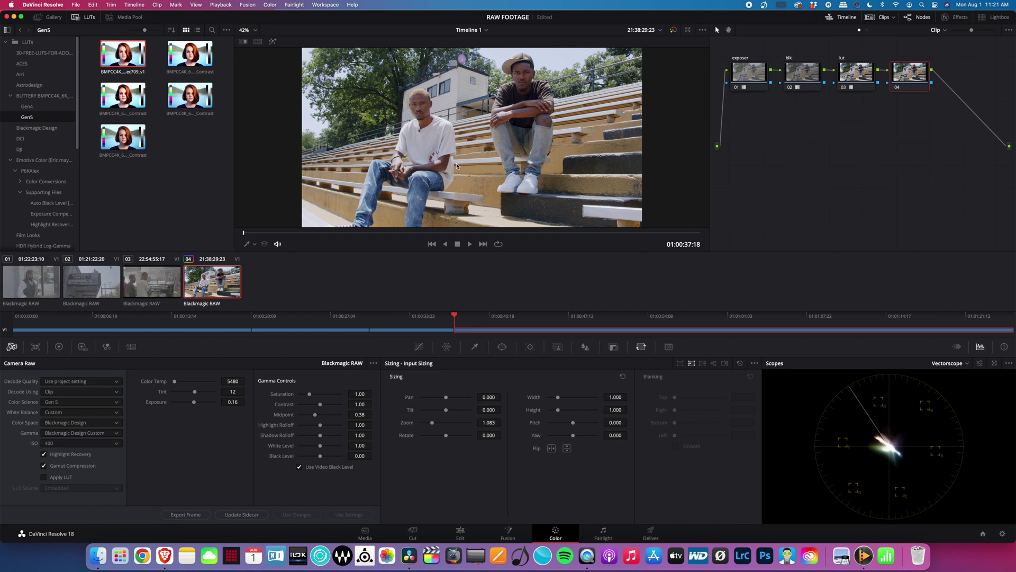
{"action": "right_click", "coordinate": [905, 75]}
{"action": "left_click", "coordinate": [927, 95]}
{"action": "right_click", "coordinate": [919, 75]}
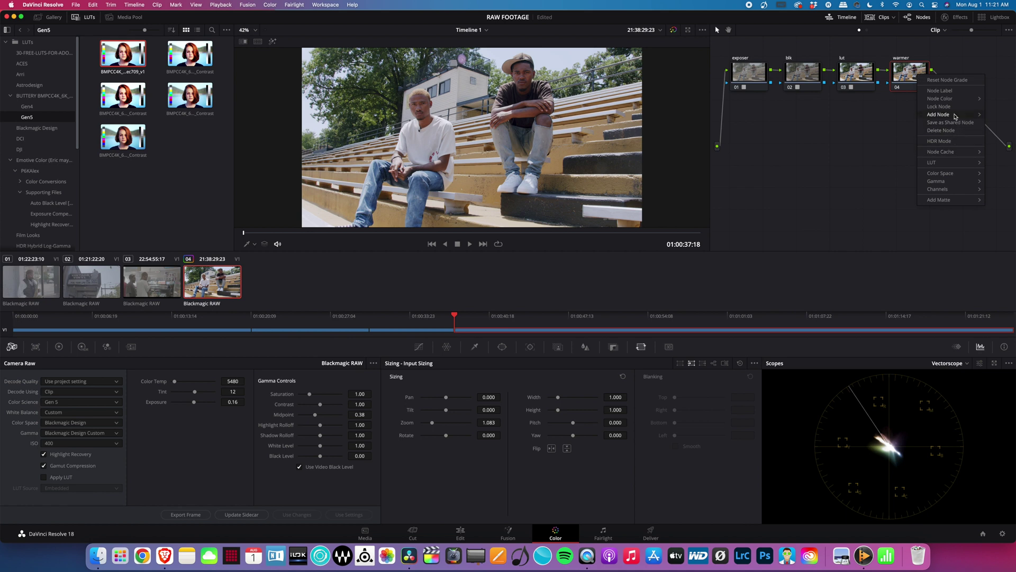
{"action": "mouse_move", "coordinate": [955, 116]}
{"action": "left_click", "coordinate": [885, 116]}
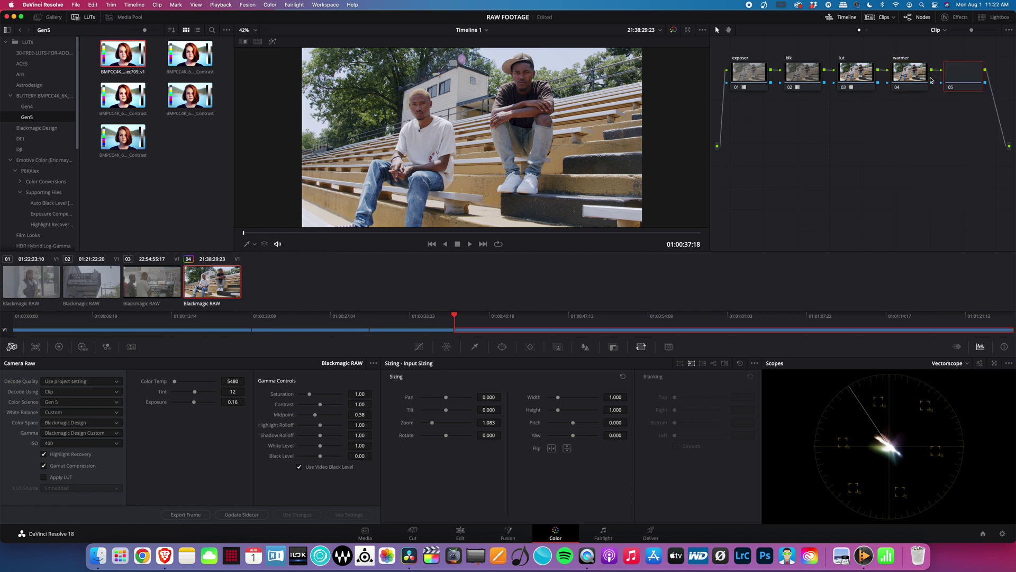
Step: Find the Film Grain effect and add it as a new node after the warmer node
{"action": "left_click", "coordinate": [955, 17]}
{"action": "scroll", "coordinate": [816, 103], "scroll_direction": "right", "scroll_amount": 3}
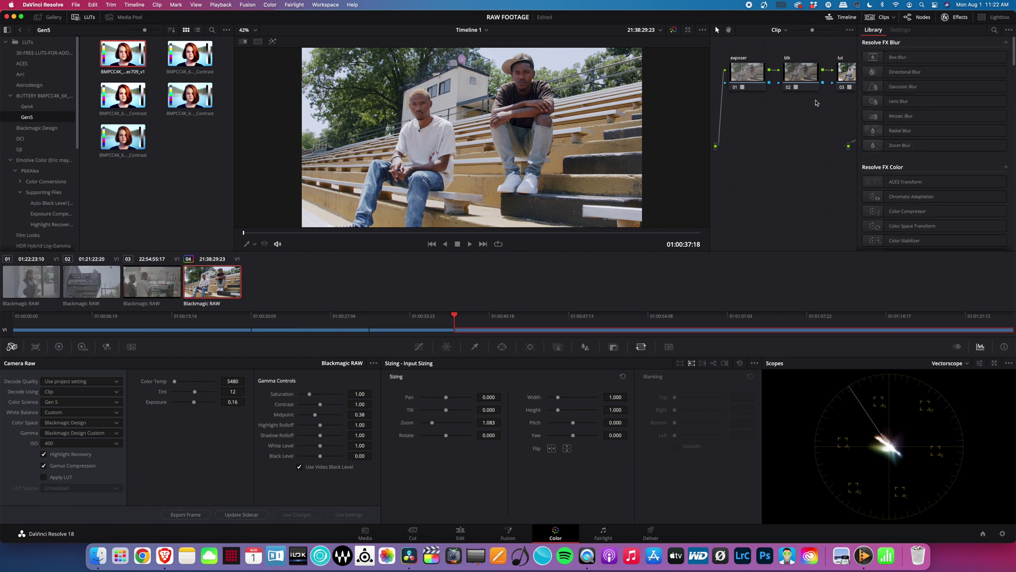
{"action": "scroll", "coordinate": [816, 103], "scroll_direction": "right", "scroll_amount": 5}
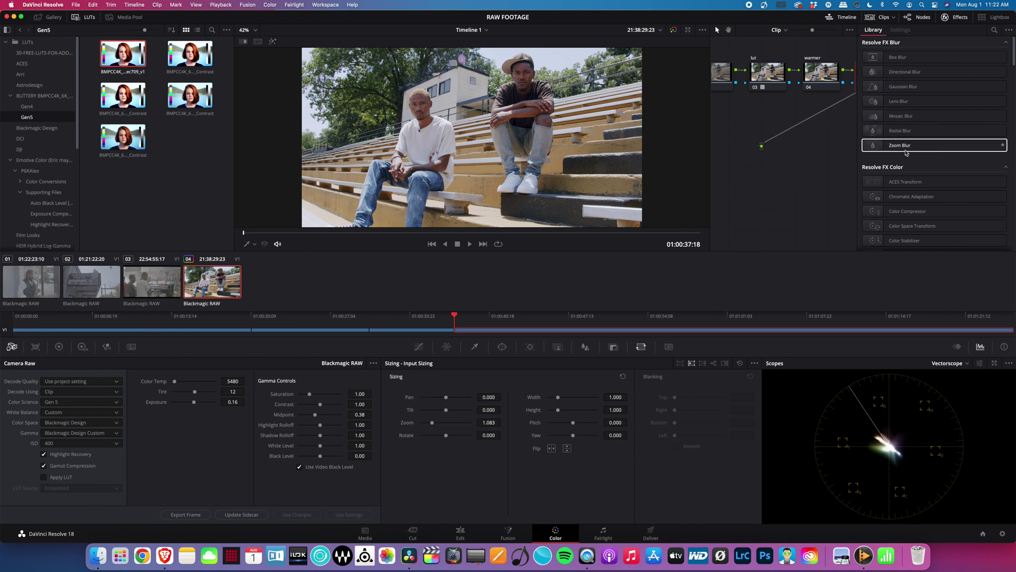
{"action": "left_click", "coordinate": [995, 30]}
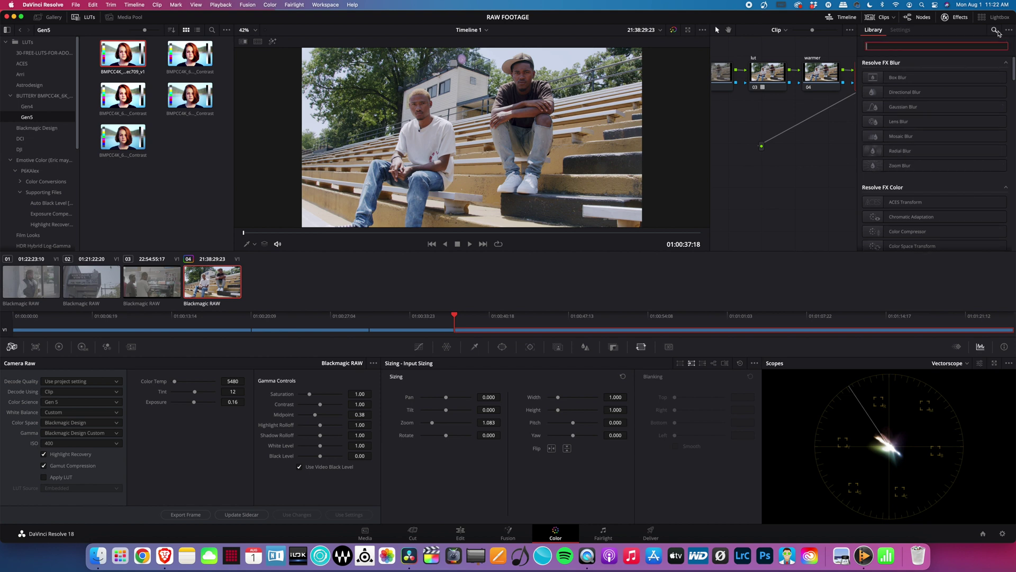
{"action": "type", "text": "grain"}
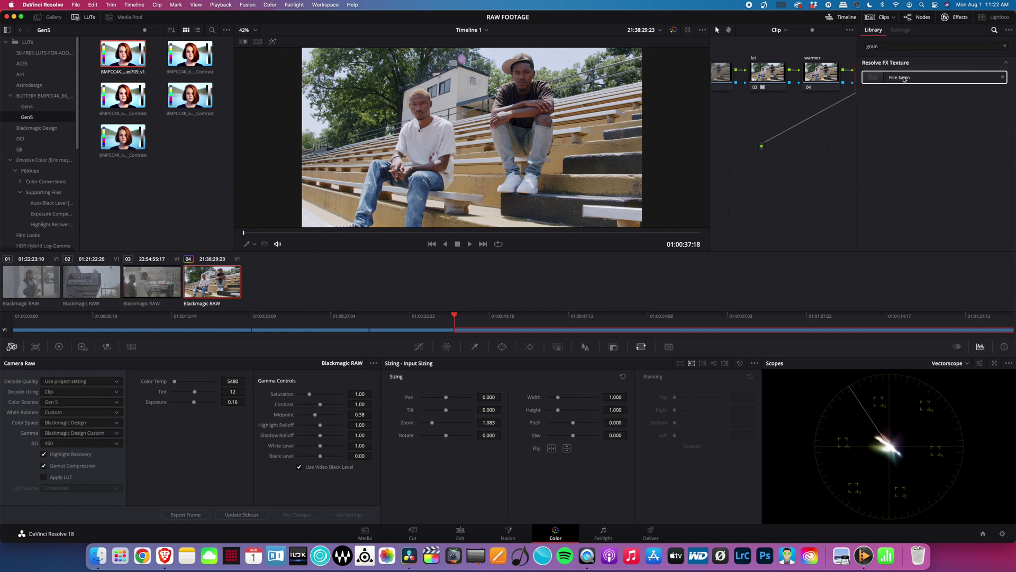
{"action": "left_click", "coordinate": [900, 77]}
{"action": "scroll", "coordinate": [807, 134], "scroll_direction": "right", "scroll_amount": 3}
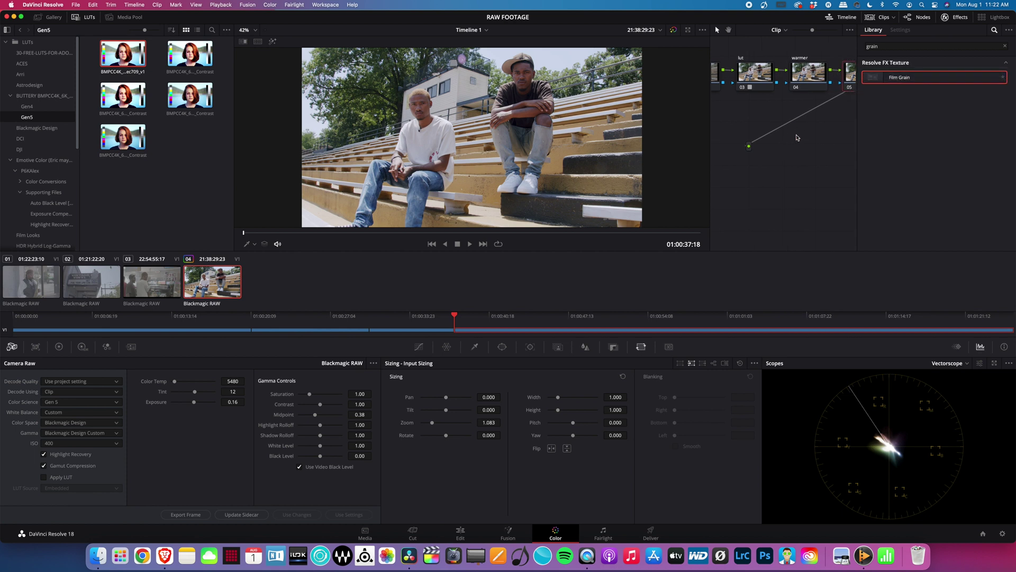
{"action": "left_click_drag", "start_coordinate": [885, 84], "coordinate": [823, 75]}
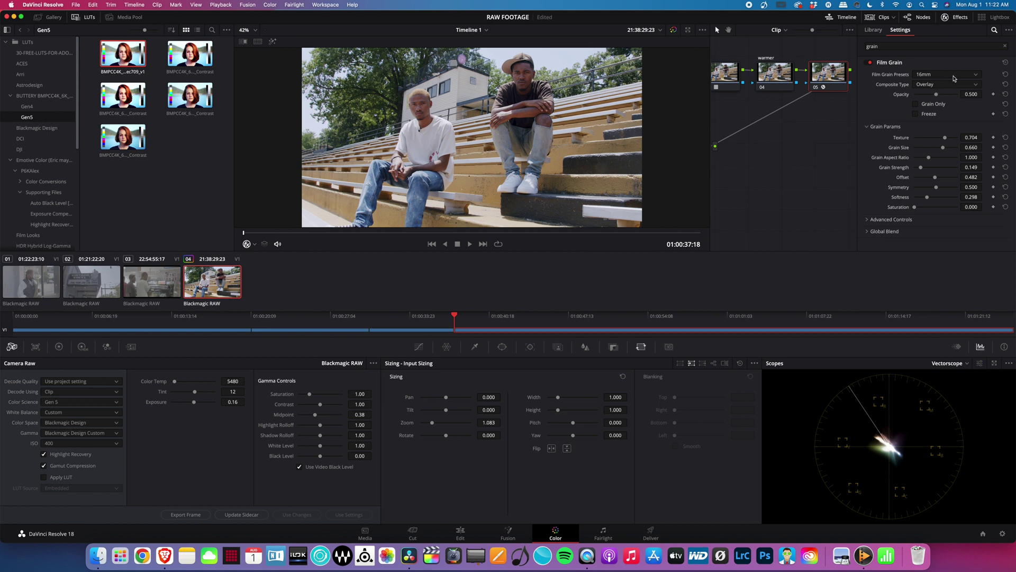
Step: Set the Film Grain to the 35mm preset with opacity 0.715
{"action": "left_click", "coordinate": [953, 86]}
{"action": "left_click", "coordinate": [950, 75]}
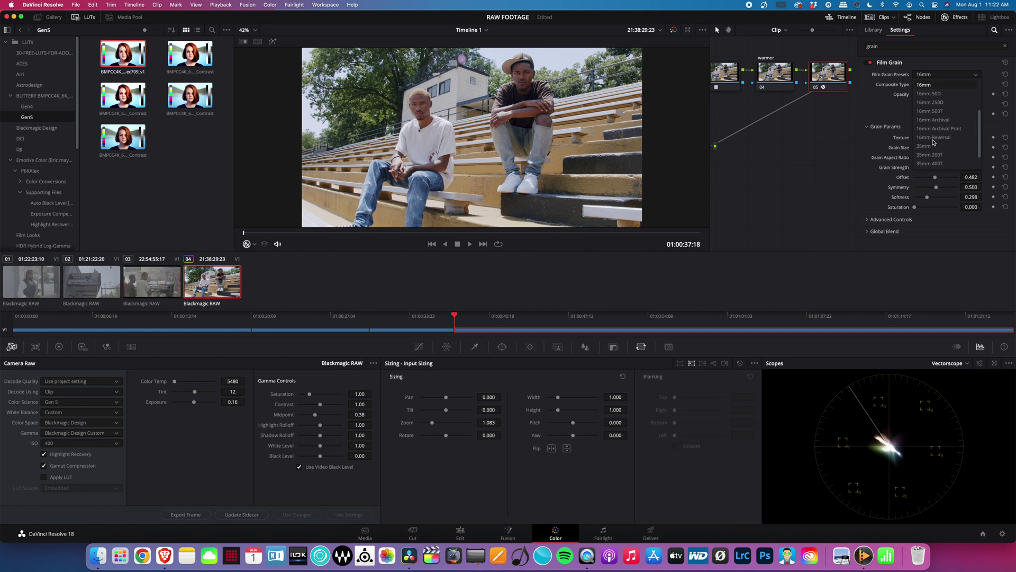
{"action": "left_click", "coordinate": [931, 146]}
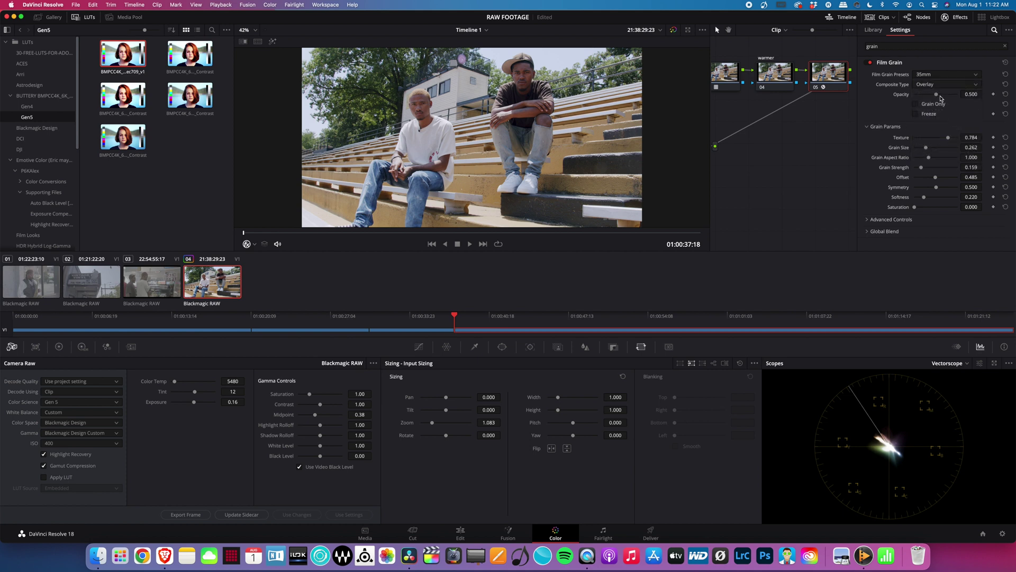
{"action": "left_click_drag", "start_coordinate": [948, 99], "coordinate": [945, 100]}
{"action": "left_click", "coordinate": [689, 30]}
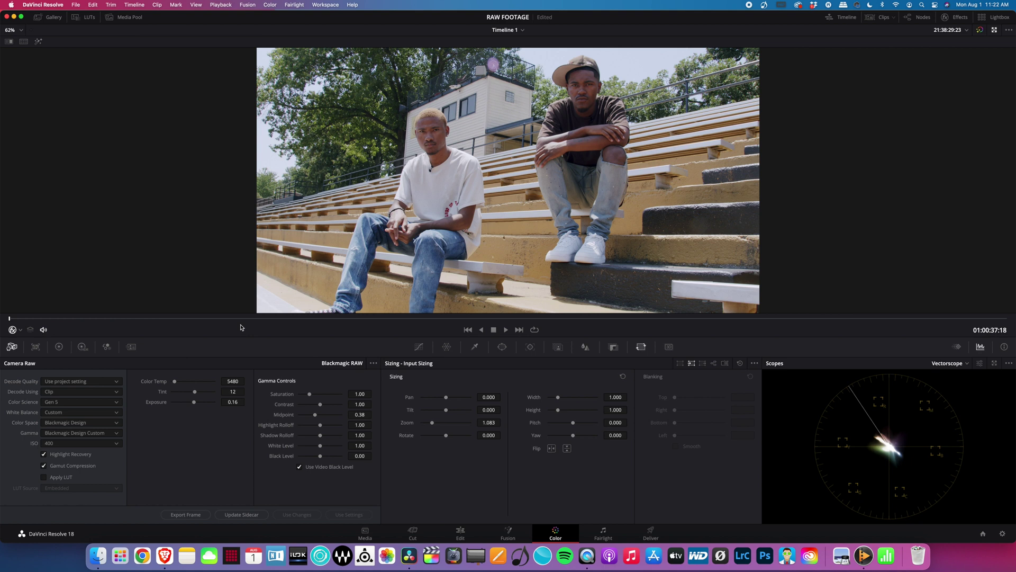
{"action": "left_click_drag", "start_coordinate": [241, 319], "coordinate": [310, 319]}
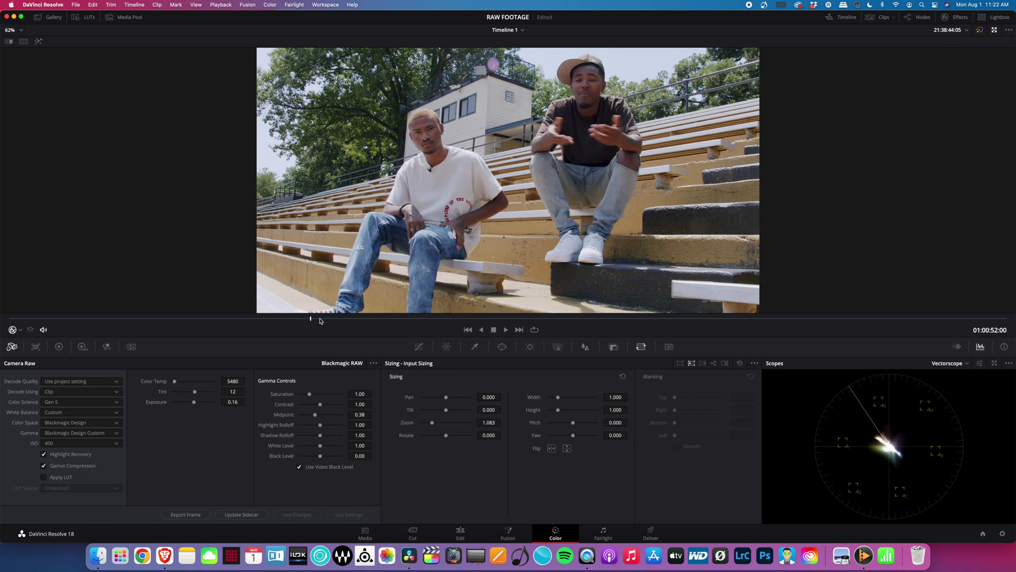
{"action": "left_click", "coordinate": [362, 320]}
{"action": "key", "text": "space"}
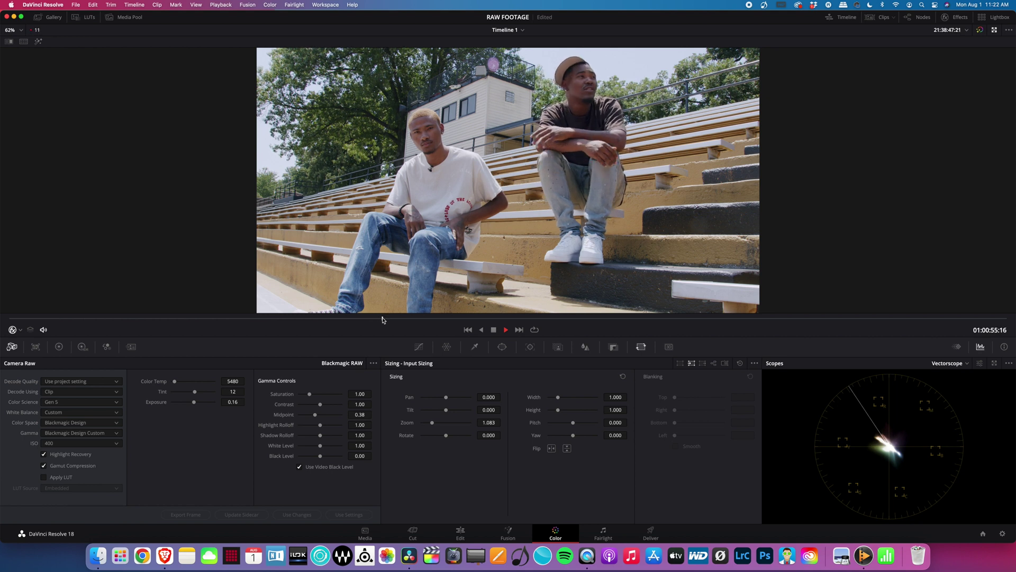
{"action": "key", "text": "space"}
{"action": "left_click", "coordinate": [457, 318]}
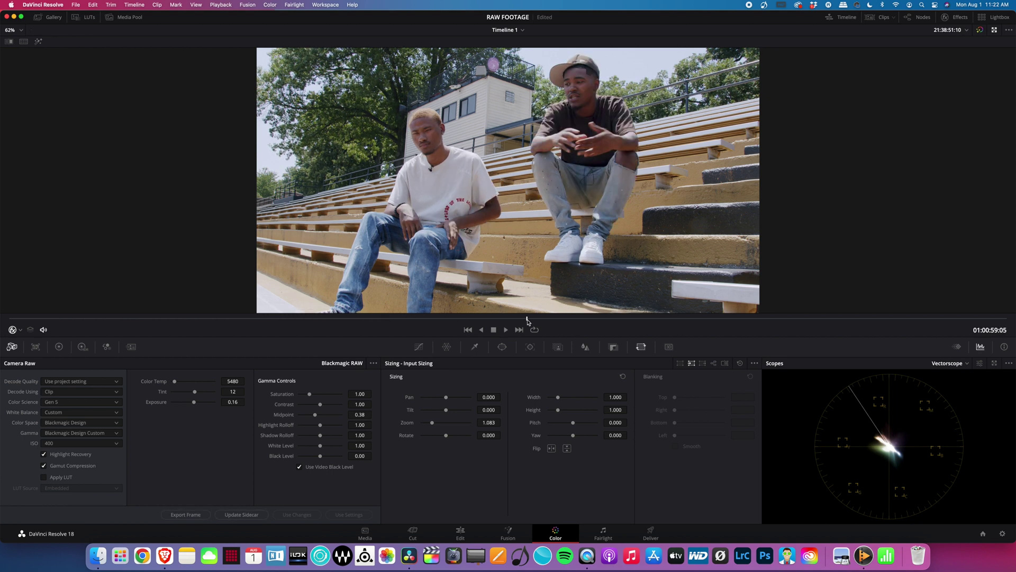
{"action": "left_click_drag", "start_coordinate": [527, 322], "coordinate": [529, 319]}
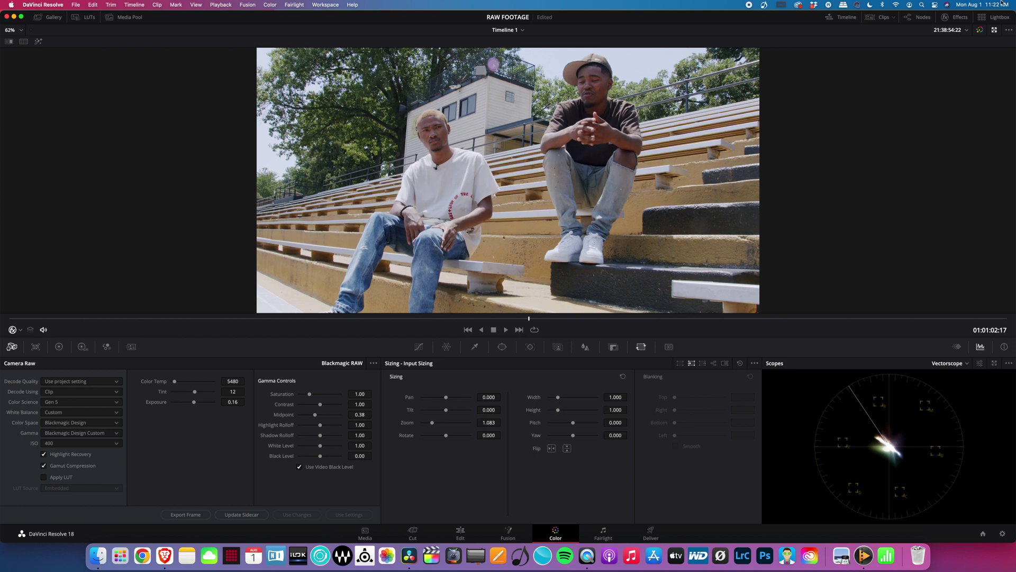
{"action": "left_click", "coordinate": [995, 30]}
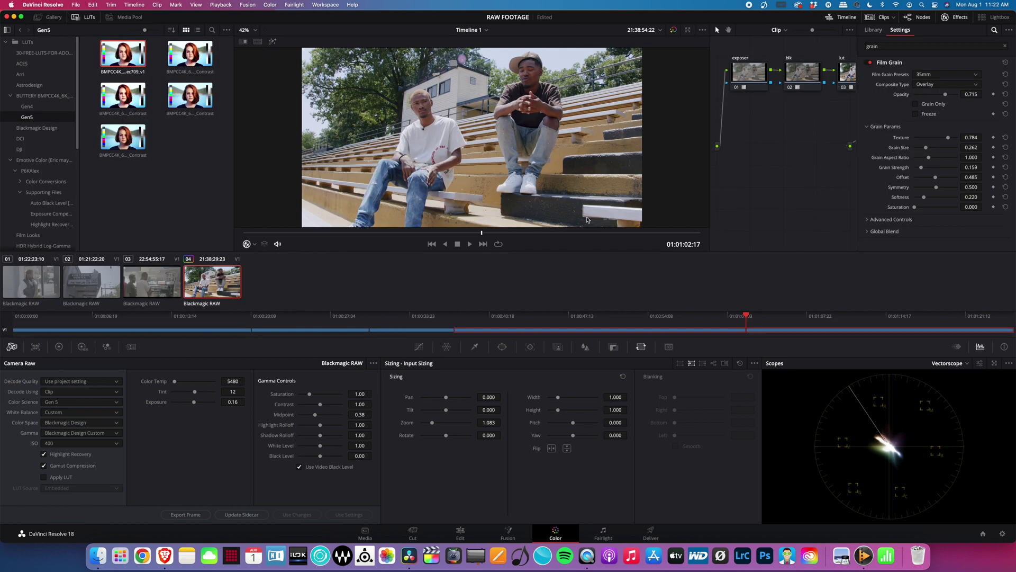
Step: Grab the stadium grade as a gallery still and apply it to clip 03, the store shot
{"action": "right_click", "coordinate": [418, 135]}
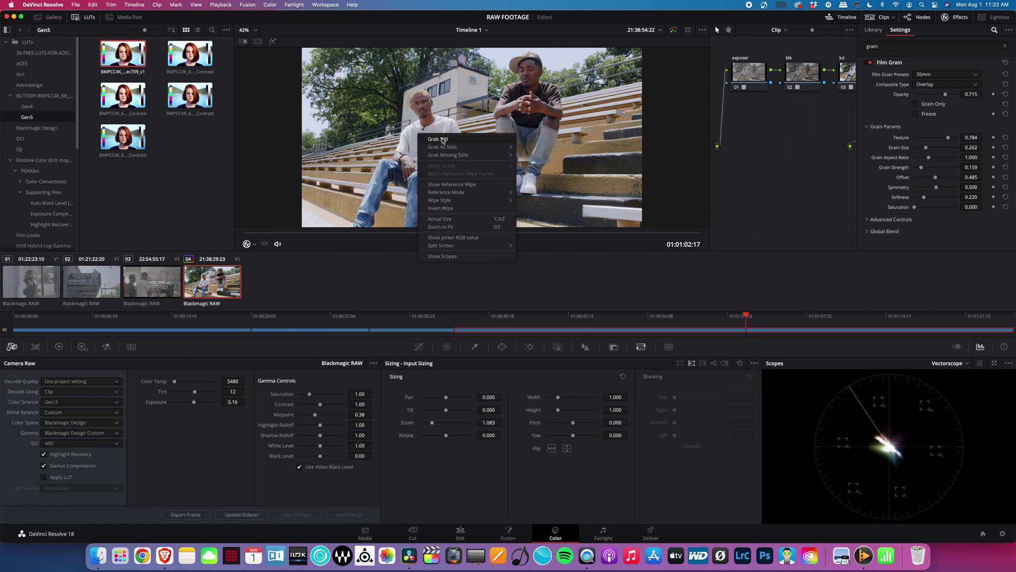
{"action": "left_click", "coordinate": [442, 139]}
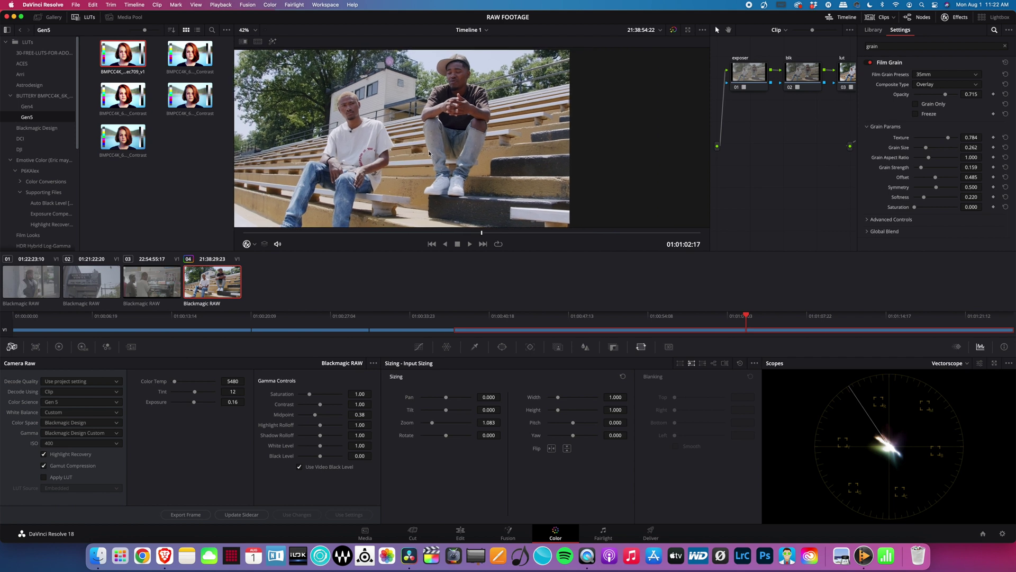
{"action": "left_click", "coordinate": [48, 17]}
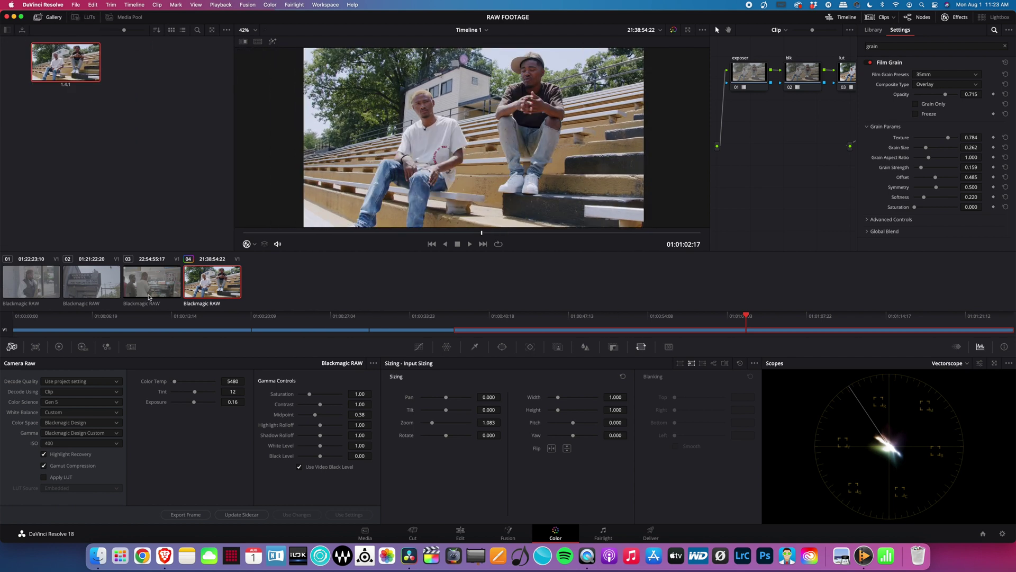
{"action": "left_click", "coordinate": [149, 298]}
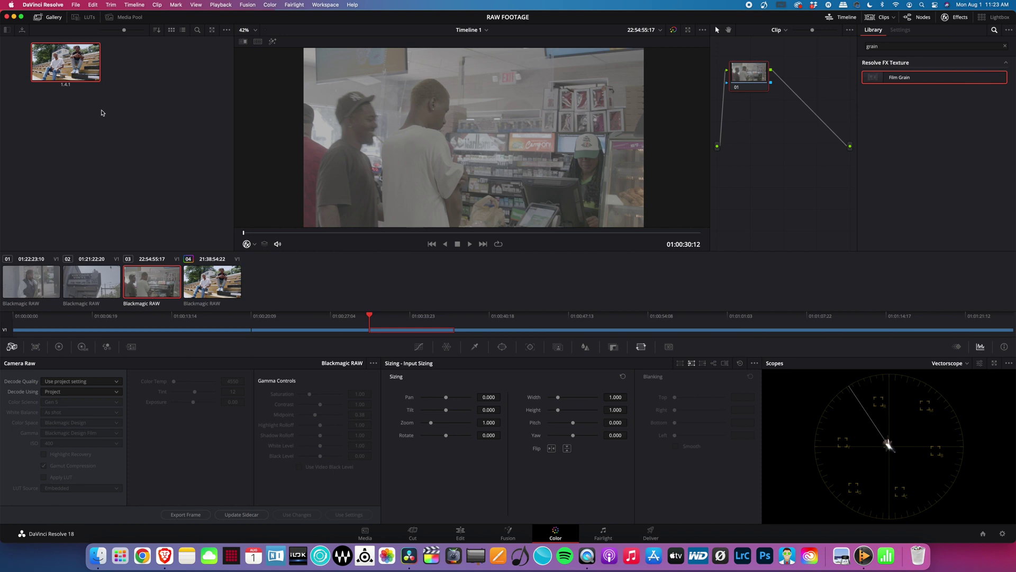
{"action": "right_click", "coordinate": [58, 62]}
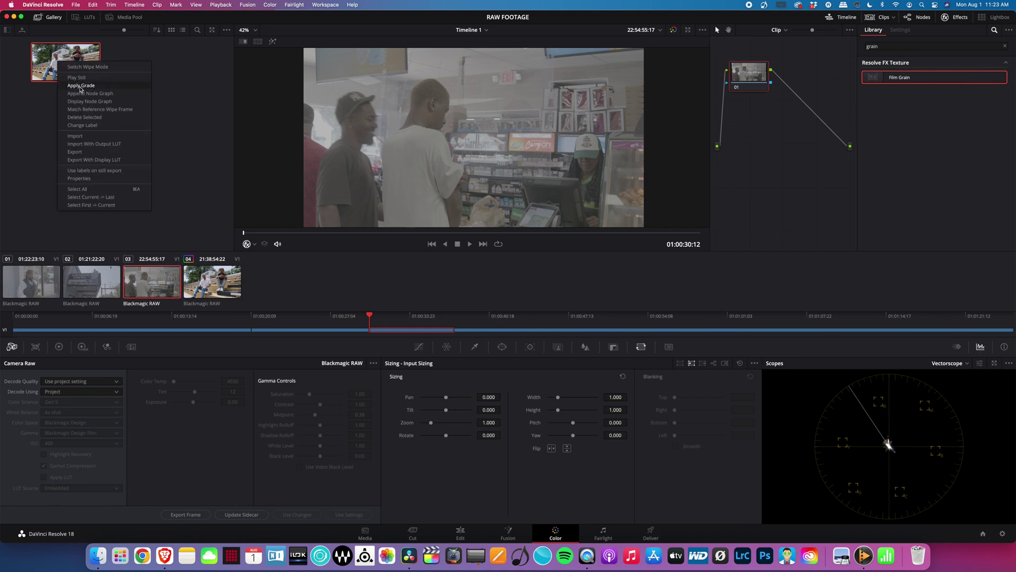
{"action": "left_click", "coordinate": [80, 87]}
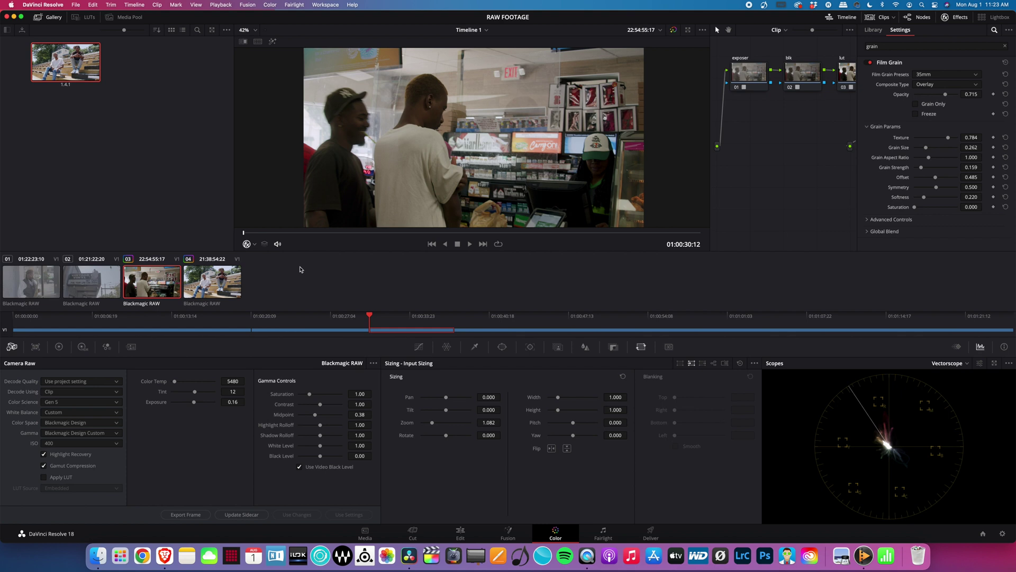
{"action": "left_click_drag", "start_coordinate": [311, 237], "coordinate": [647, 237]}
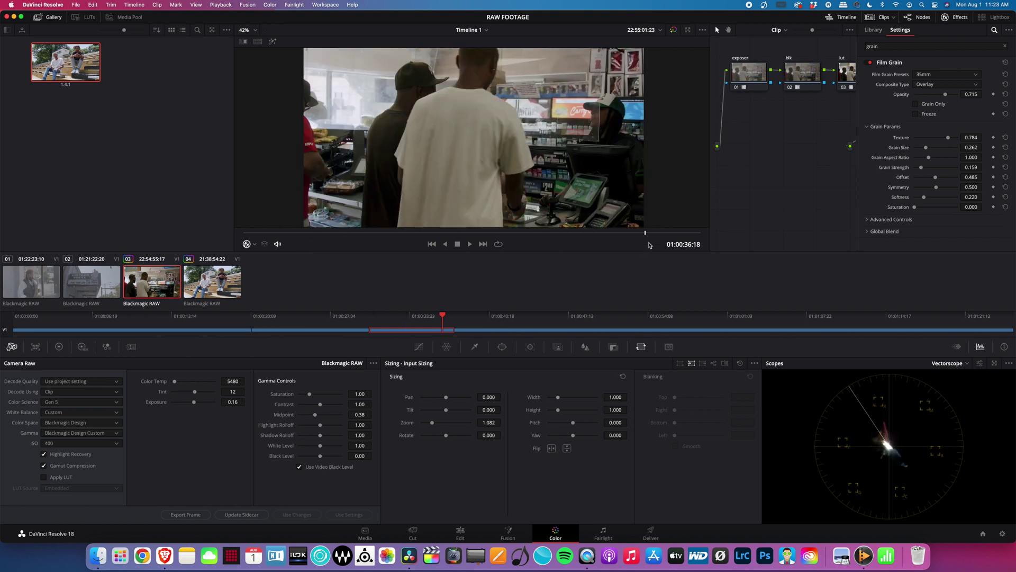
Step: Apply the saved still's grade to clip 02 (record store sign) and clip 01
{"action": "left_click", "coordinate": [75, 275]}
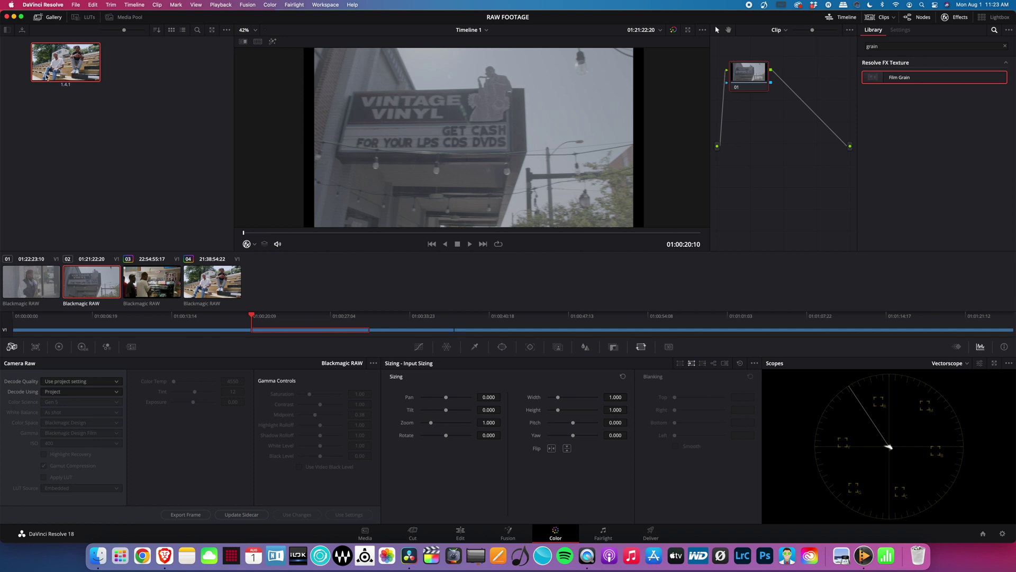
{"action": "key", "text": "space"}
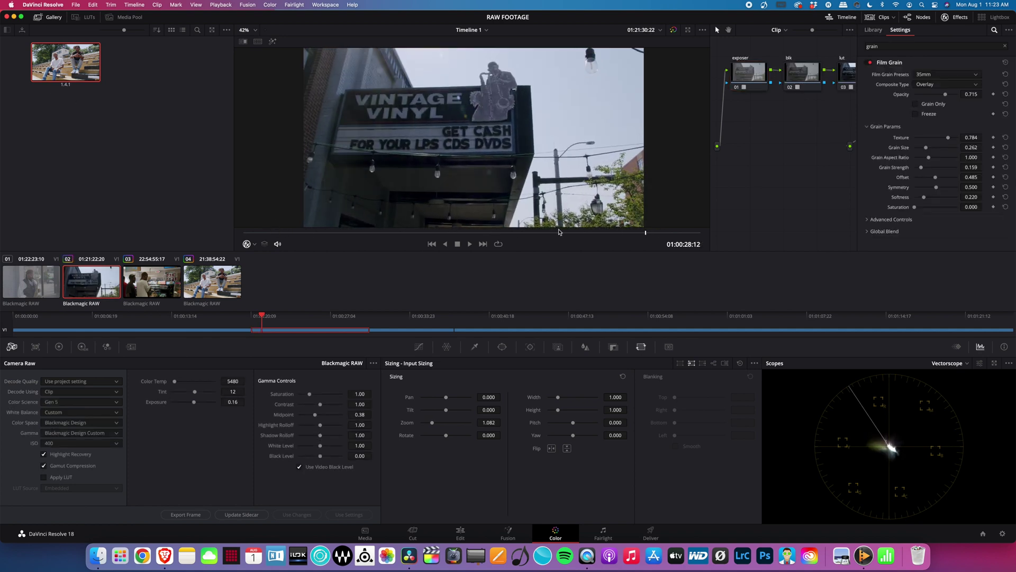
{"action": "key", "text": "Home"}
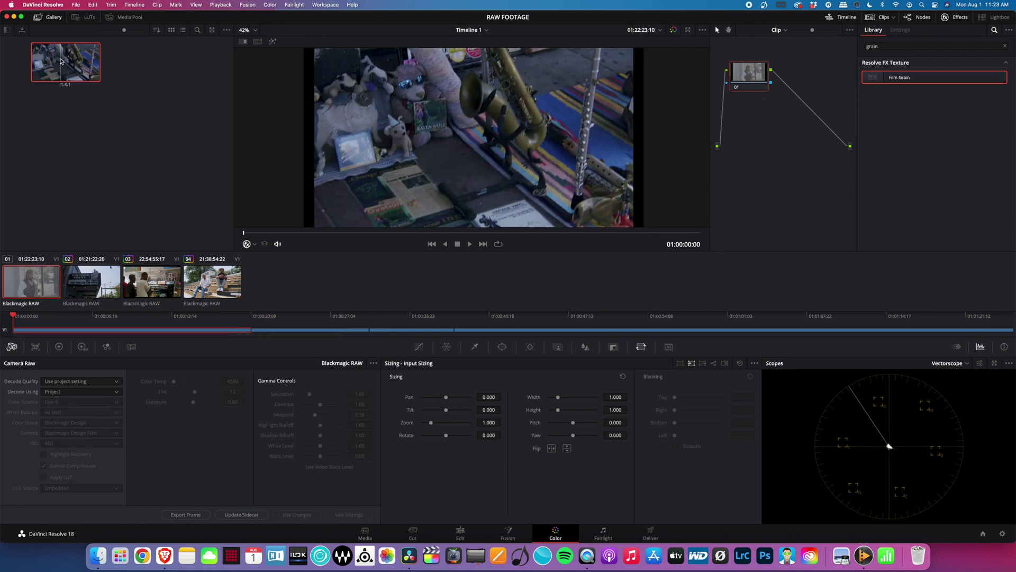
{"action": "right_click", "coordinate": [61, 60]}
{"action": "left_click", "coordinate": [93, 86]}
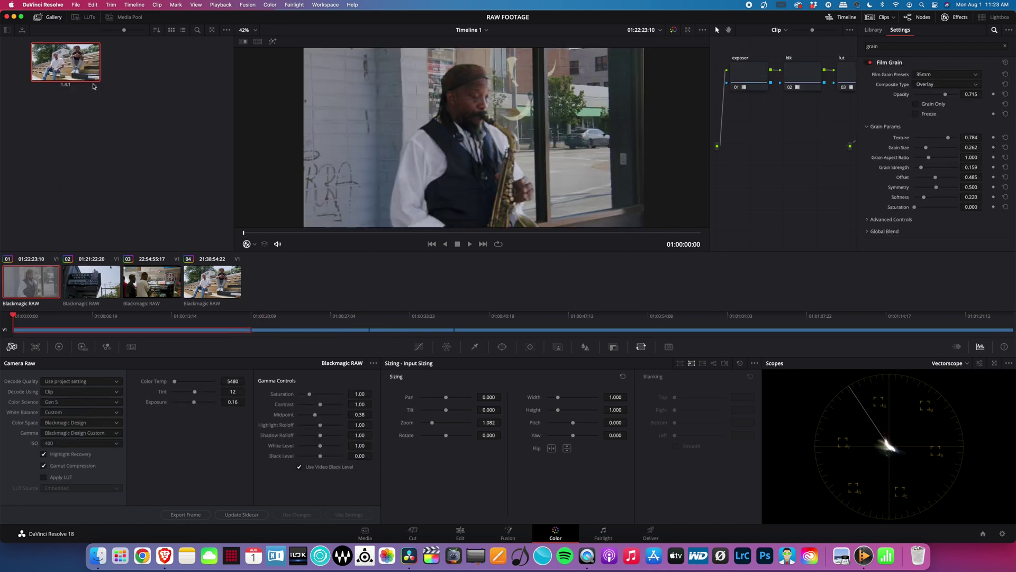
{"action": "mouse_move", "coordinate": [284, 235]}
{"action": "left_mouse_down"}
{"action": "mouse_move", "coordinate": [643, 244]}
{"action": "mouse_move", "coordinate": [626, 245]}
{"action": "left_mouse_up"}
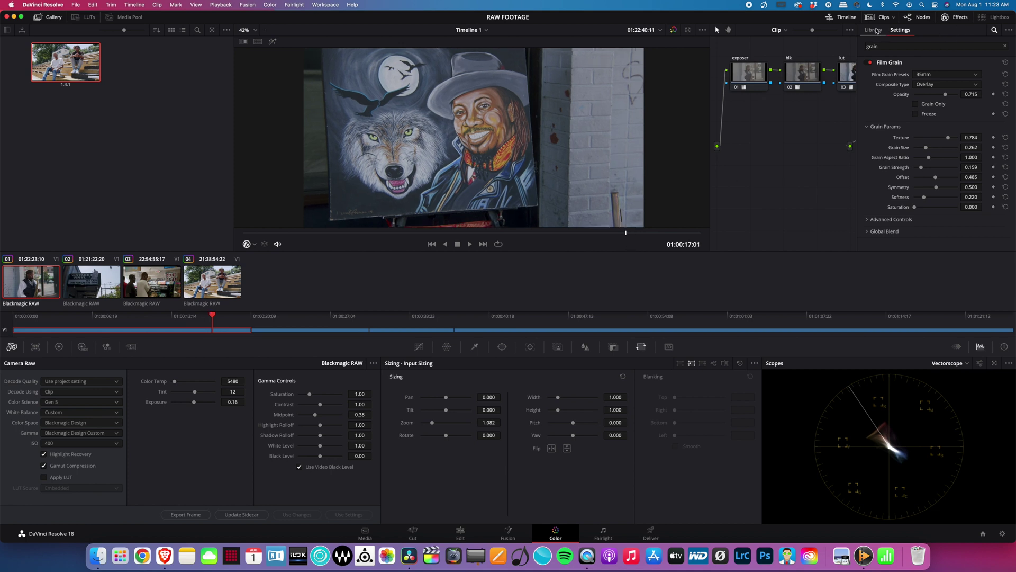
Step: With the Effects Library closed, raise clip 01's Camera Raw saturation to about 1.95
{"action": "left_click", "coordinate": [951, 16]}
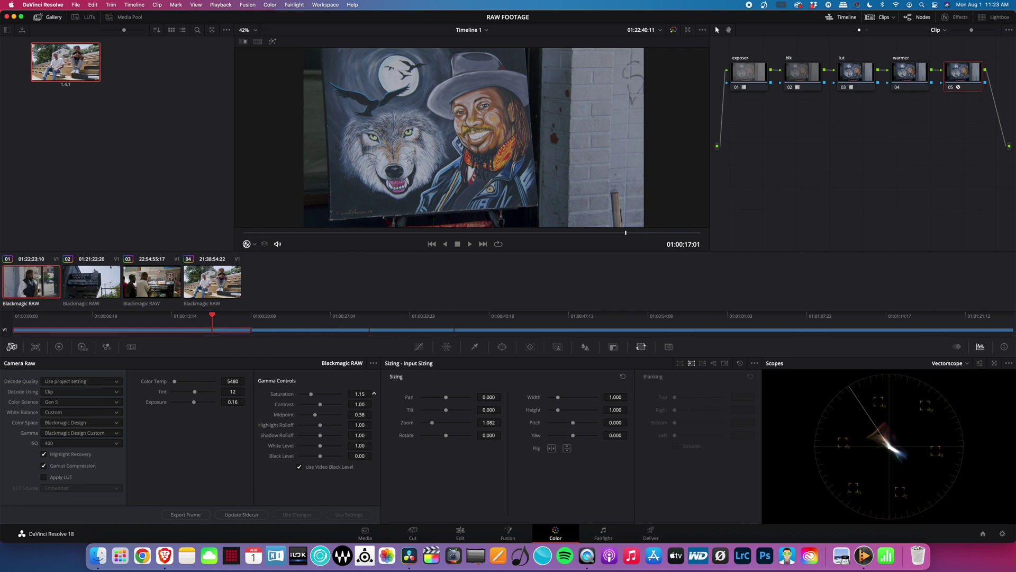
{"action": "left_click_drag", "start_coordinate": [374, 393], "coordinate": [360, 394]}
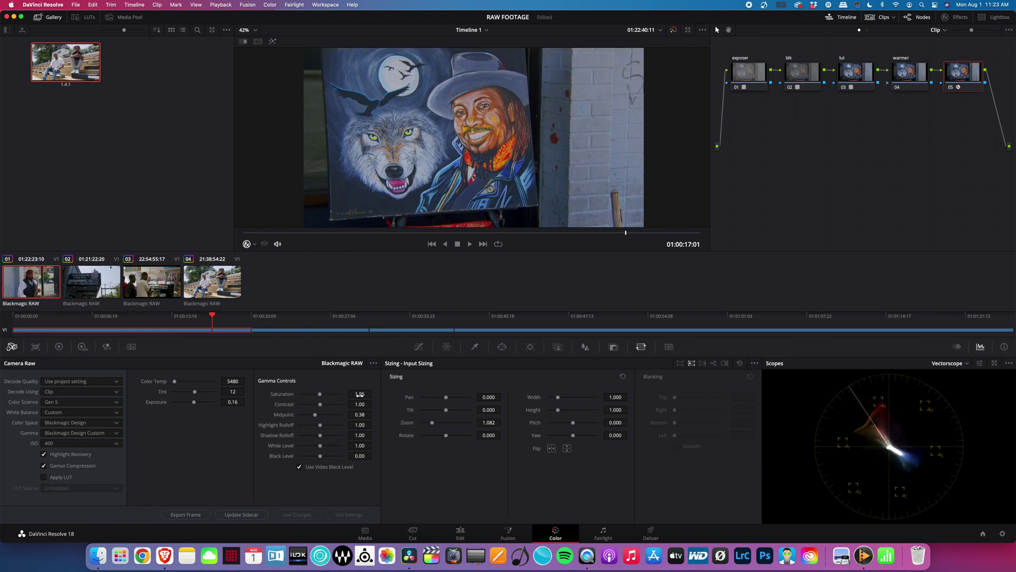